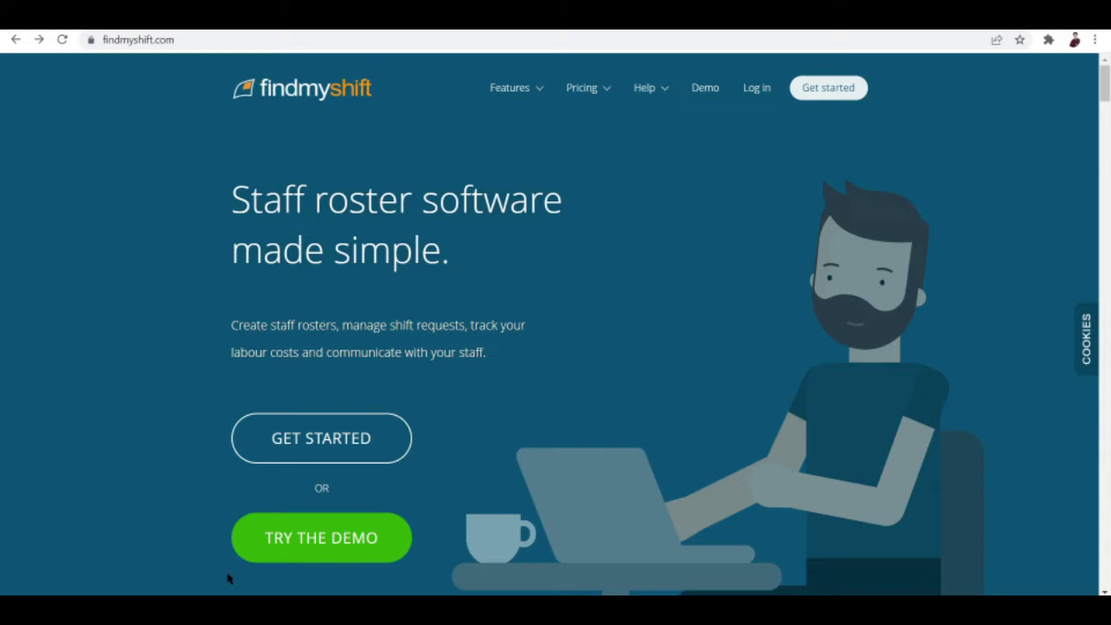
click(660, 121)
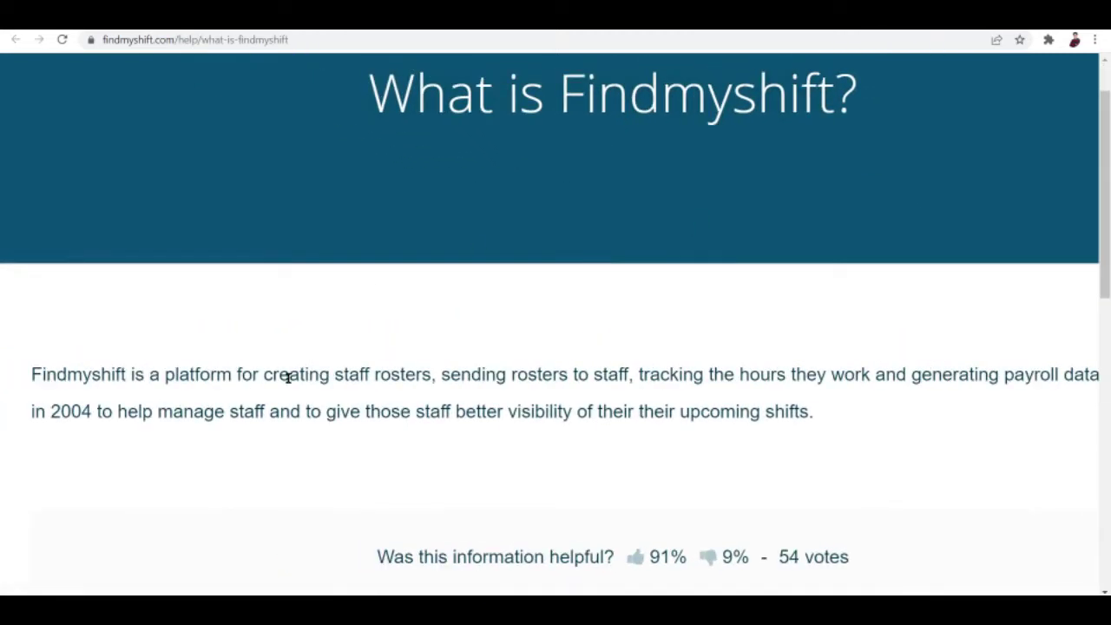
drag(267, 378, 434, 378)
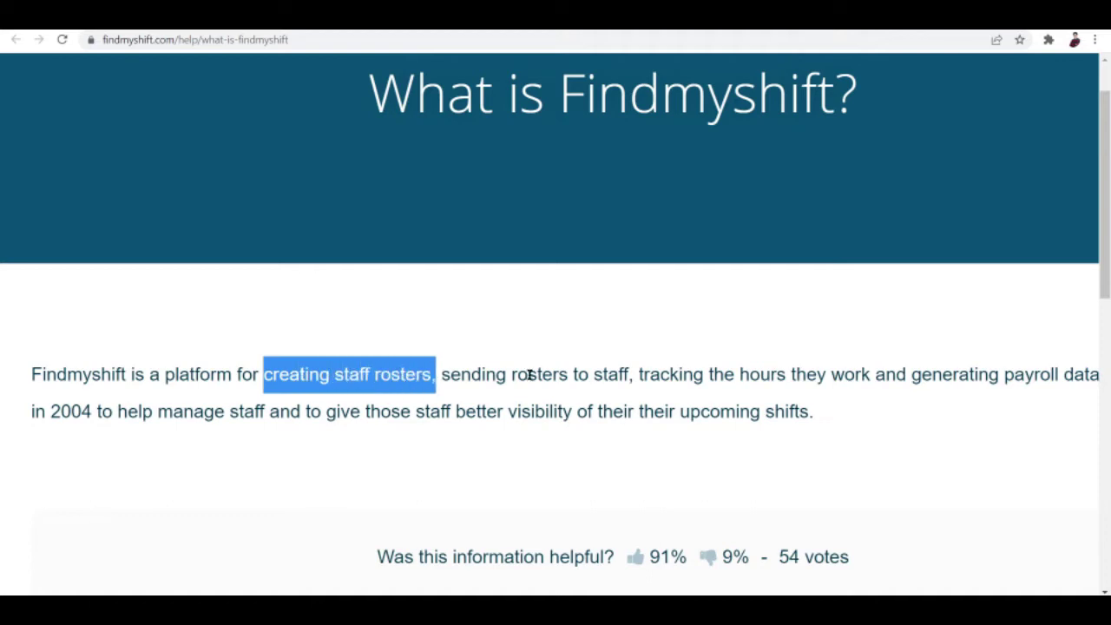
click(524, 375)
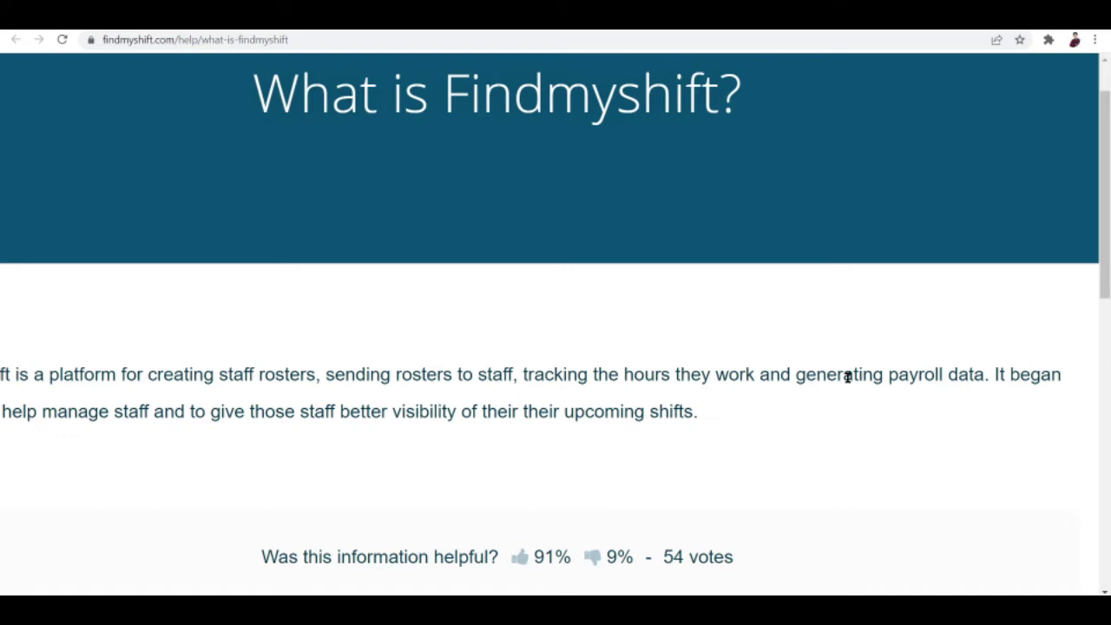
scroll(847, 377, left, 4)
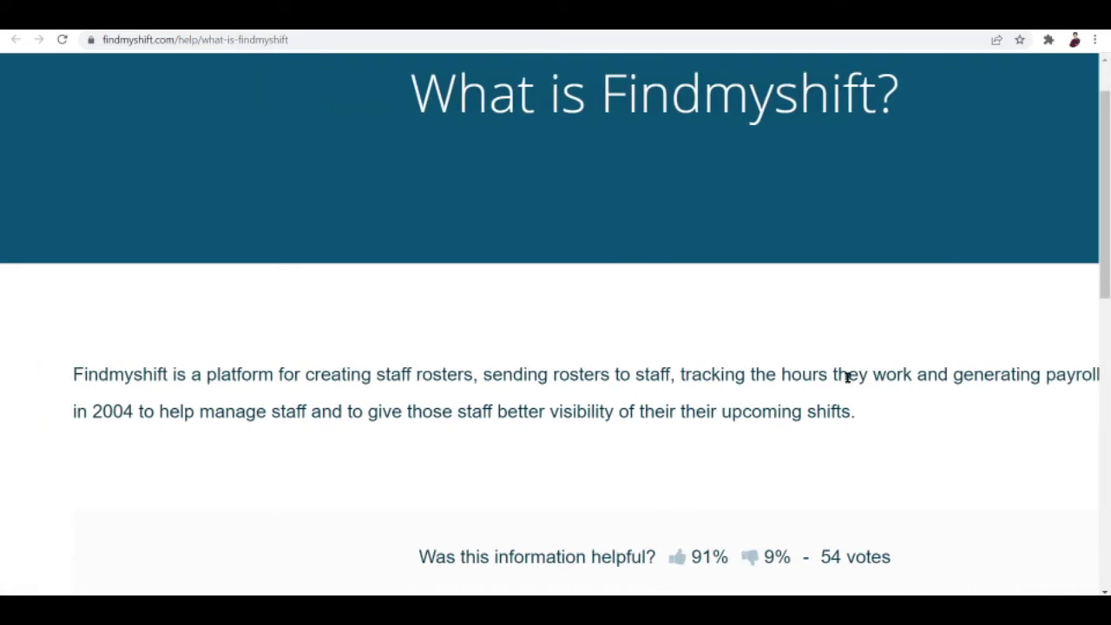
scroll(847, 376, right, 2)
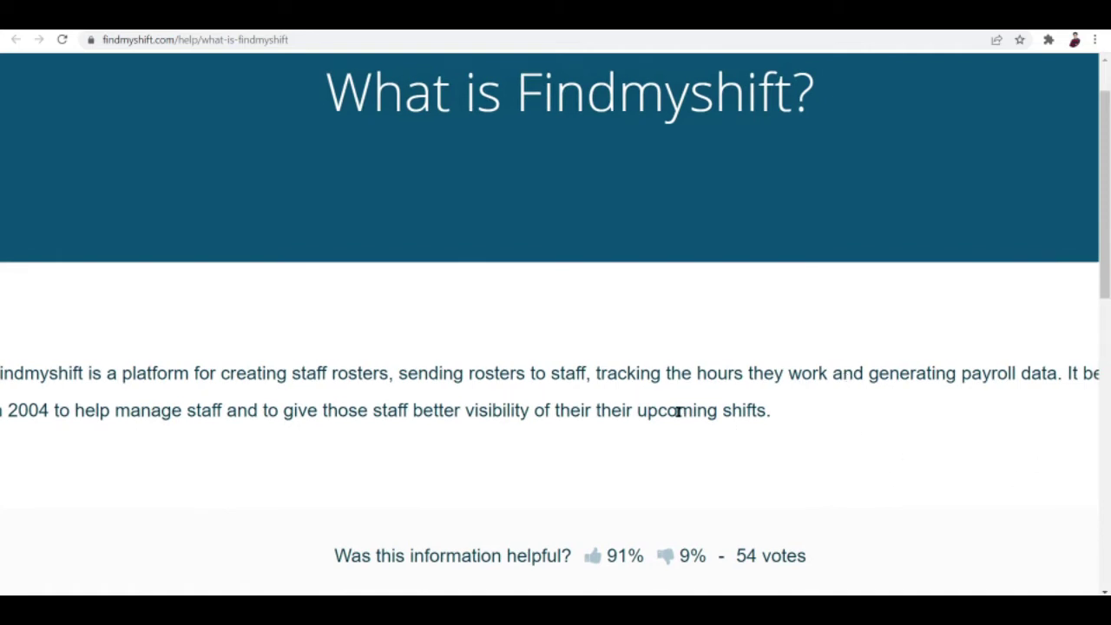
scroll(640, 412, down, 3)
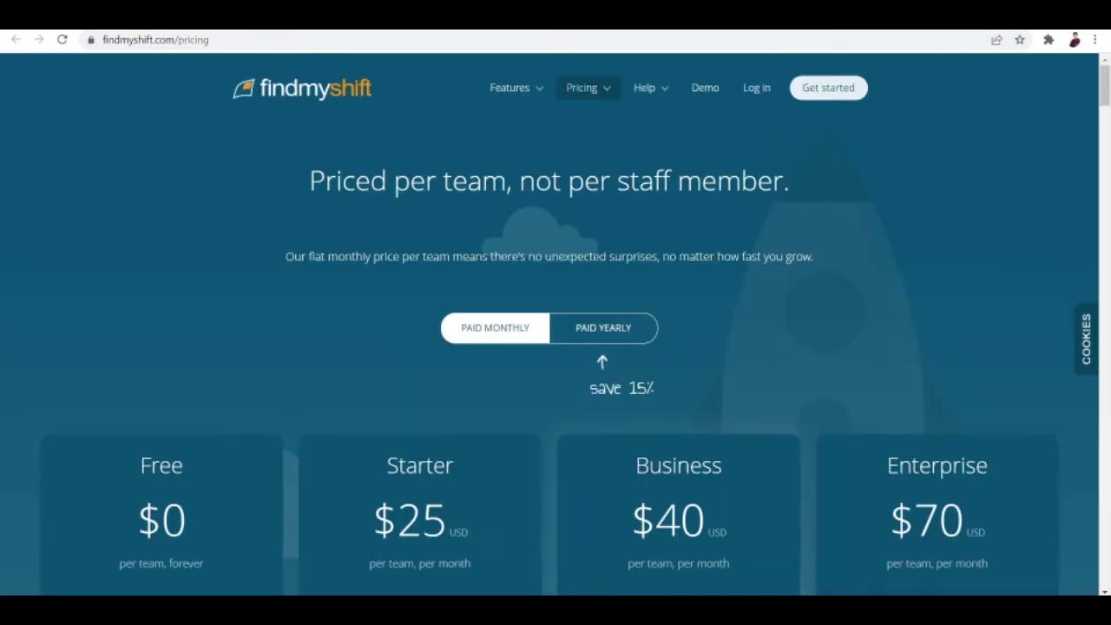
Scroll through the plan cards: Free $0, Starter $25, Business $40, Enterprise $70 per team monthly.
scroll(615, 206, down, 4)
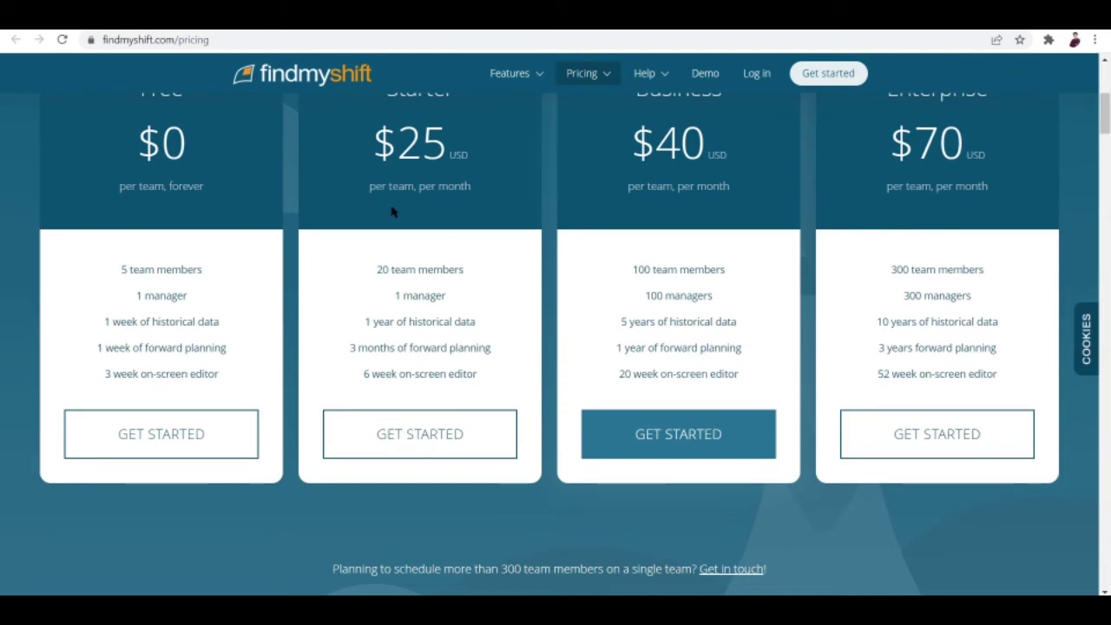
scroll(752, 263, up, 1)
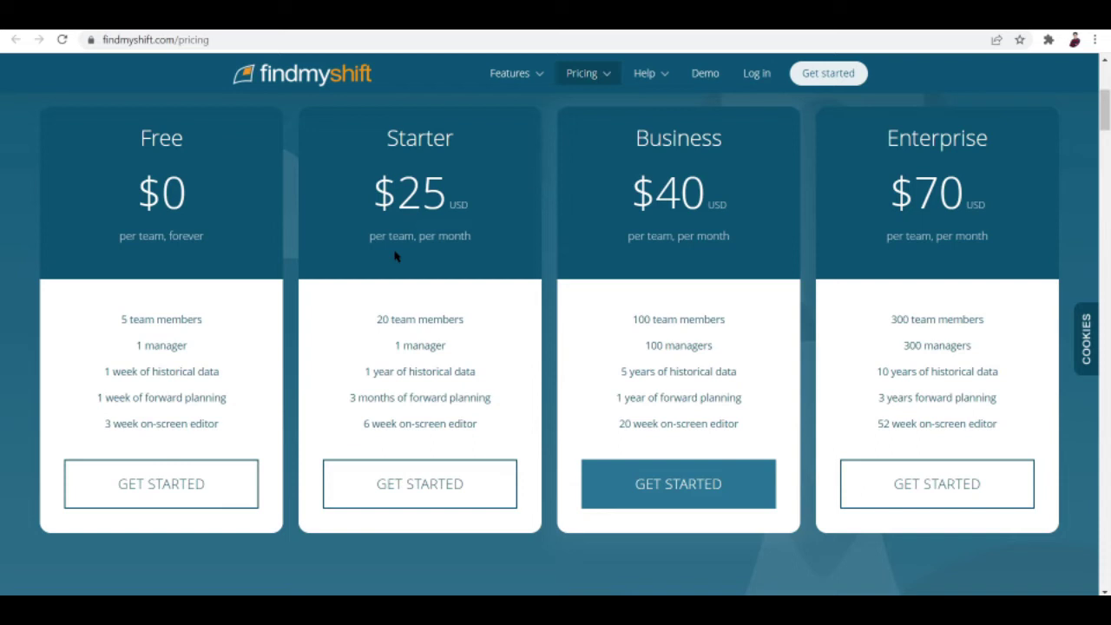
In the roster demo, add a 9:00am-5:00pm On Call shift to Matthew's Thursday Mar 03 cell.
click(398, 31)
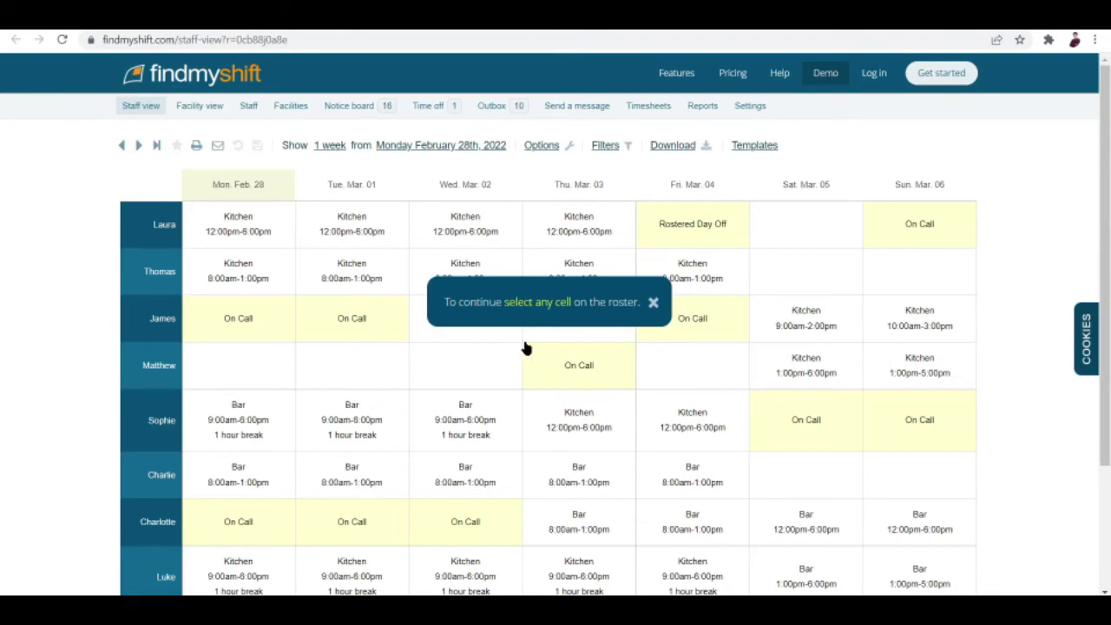
click(562, 368)
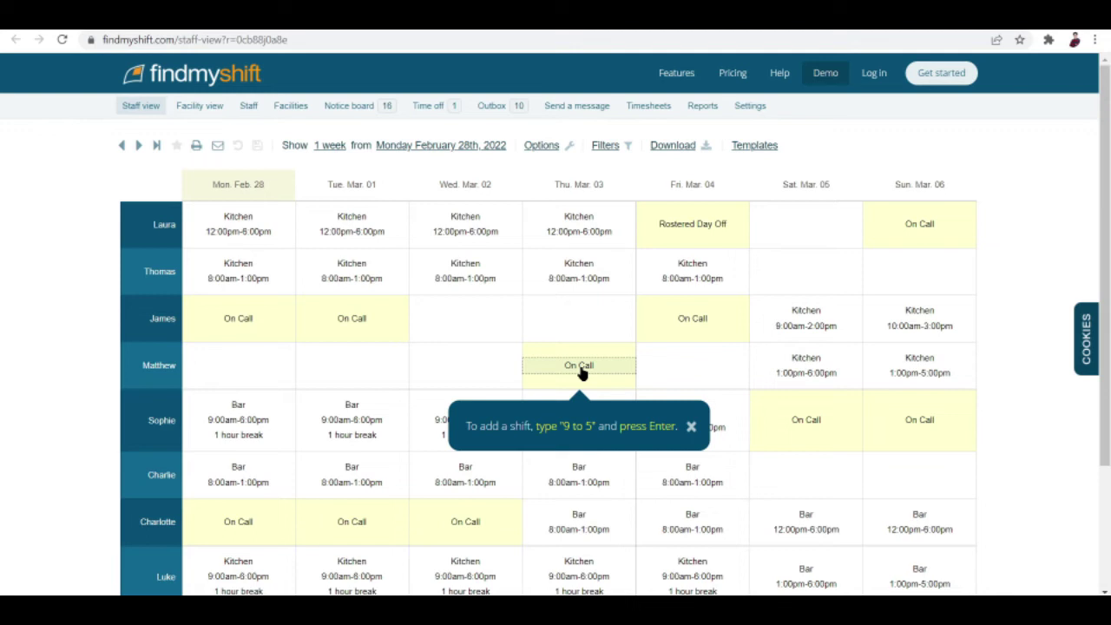
click(581, 372)
text(9 to)
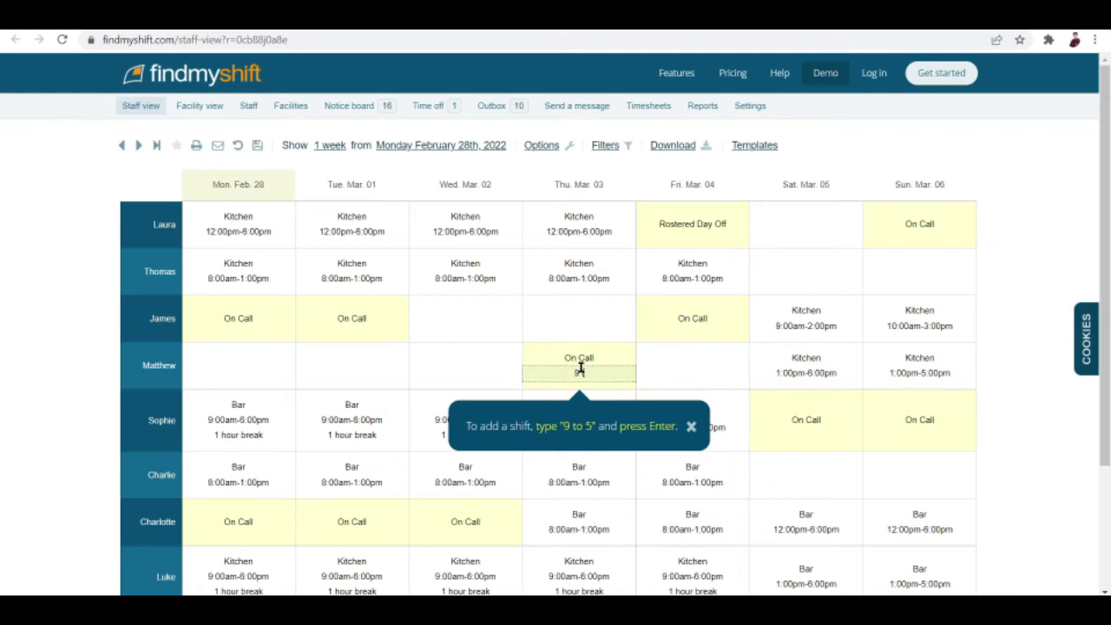
text( 5)
key(Return)
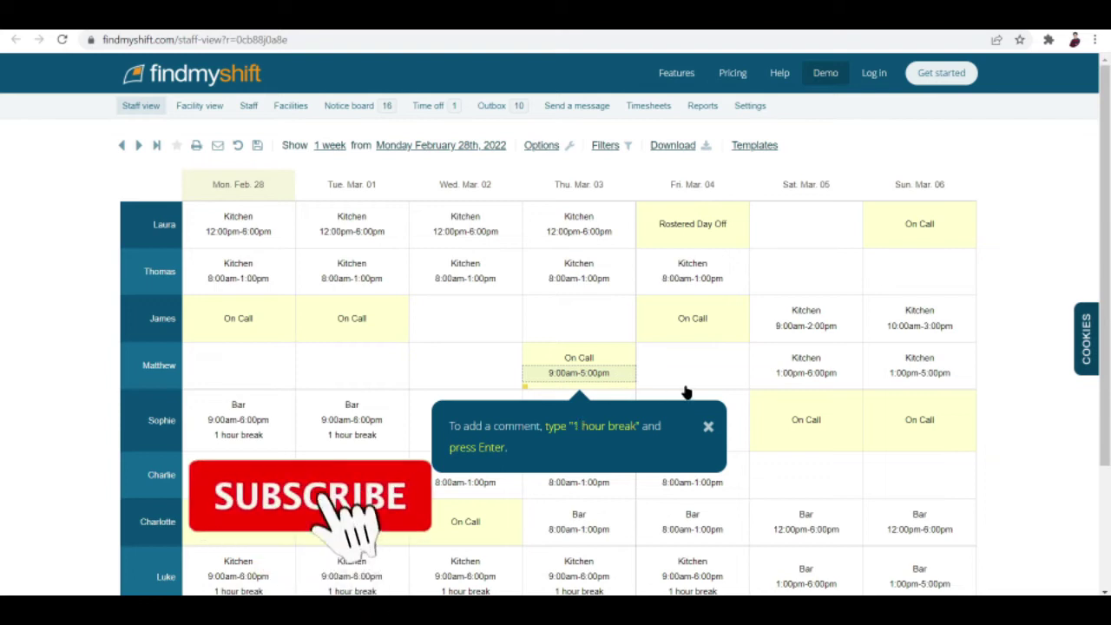
Add a '1 hour break' comment to Sophie's Saturday On Call cell.
click(769, 417)
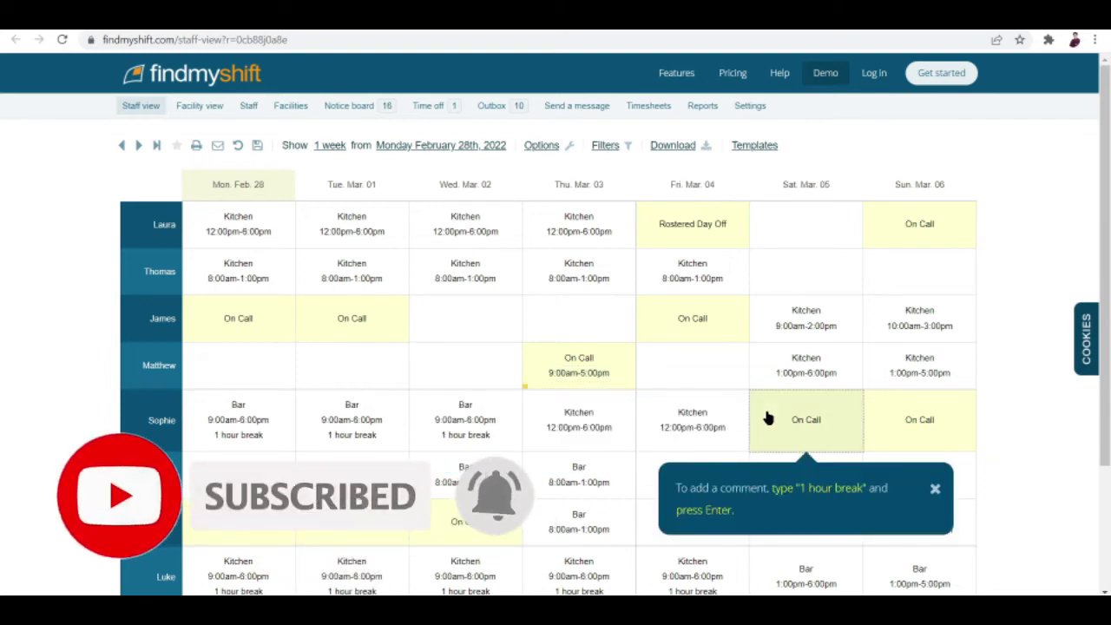
text(1 hou)
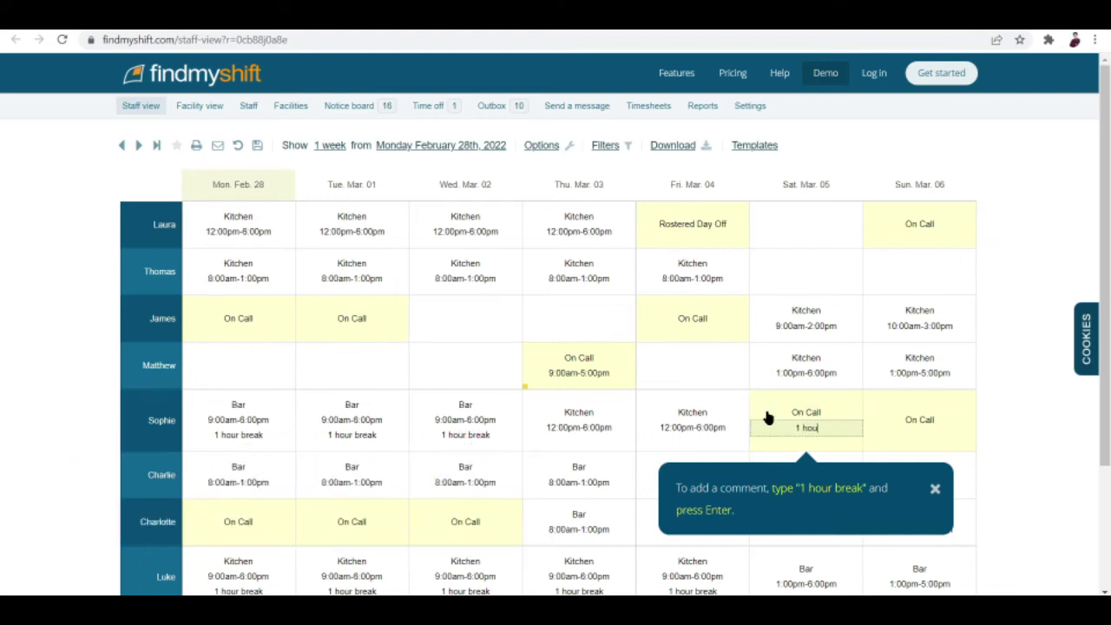
text(r break)
key(Return)
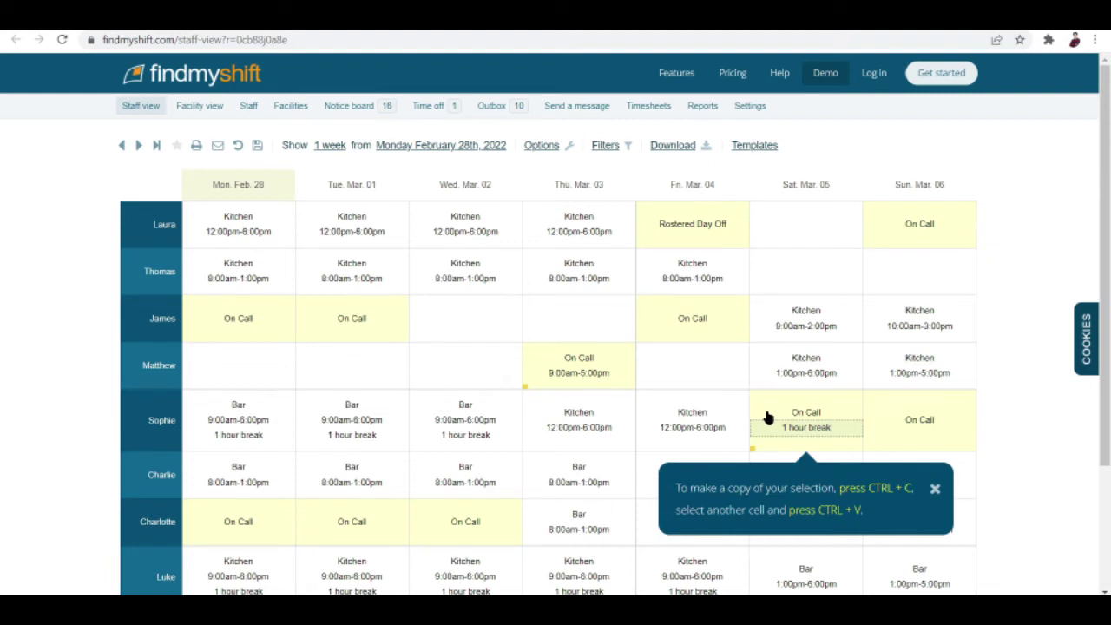
Copy the '1 hour break' comment onto Matthew's Saturday Kitchen 1:00pm-6:00pm shift.
click(767, 418)
click(817, 369)
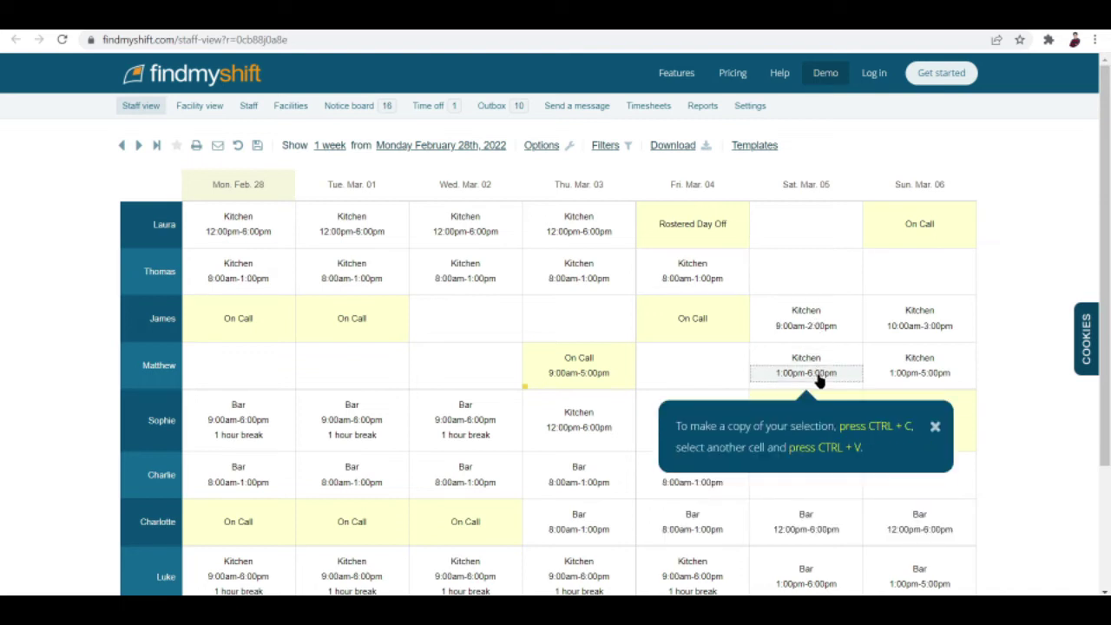
key(ctrl+v)
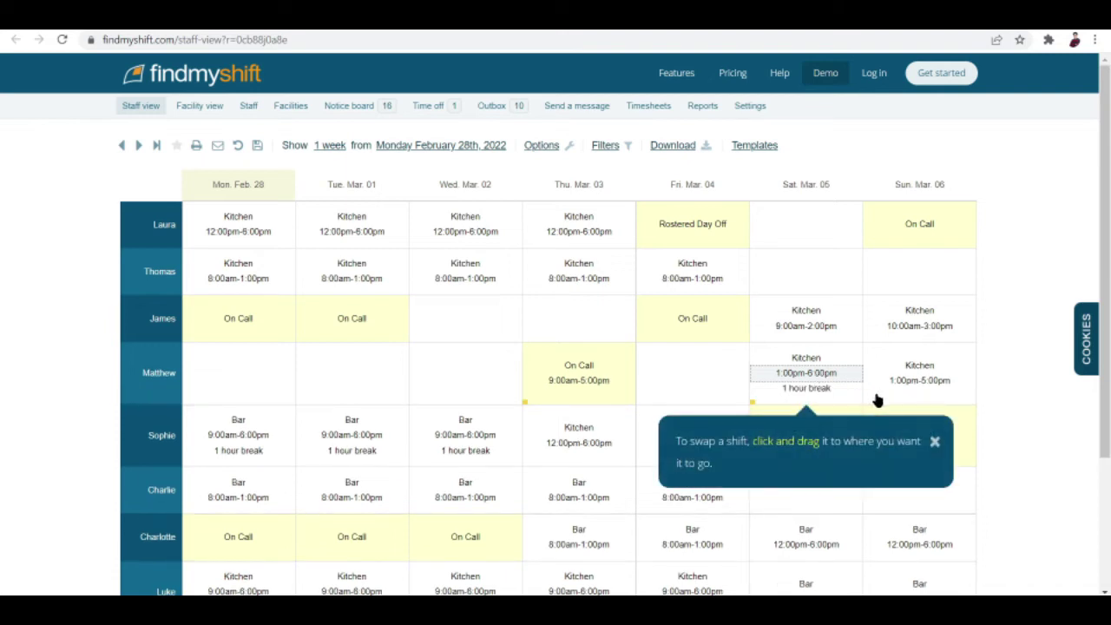
click(873, 407)
click(831, 376)
click(807, 390)
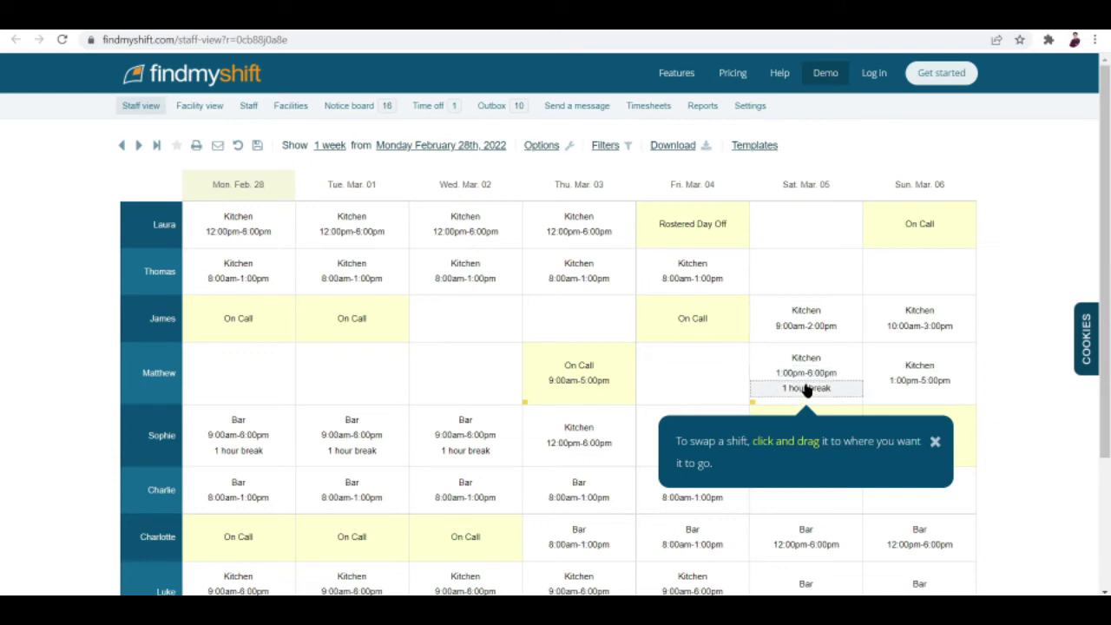
drag(805, 391, 752, 408)
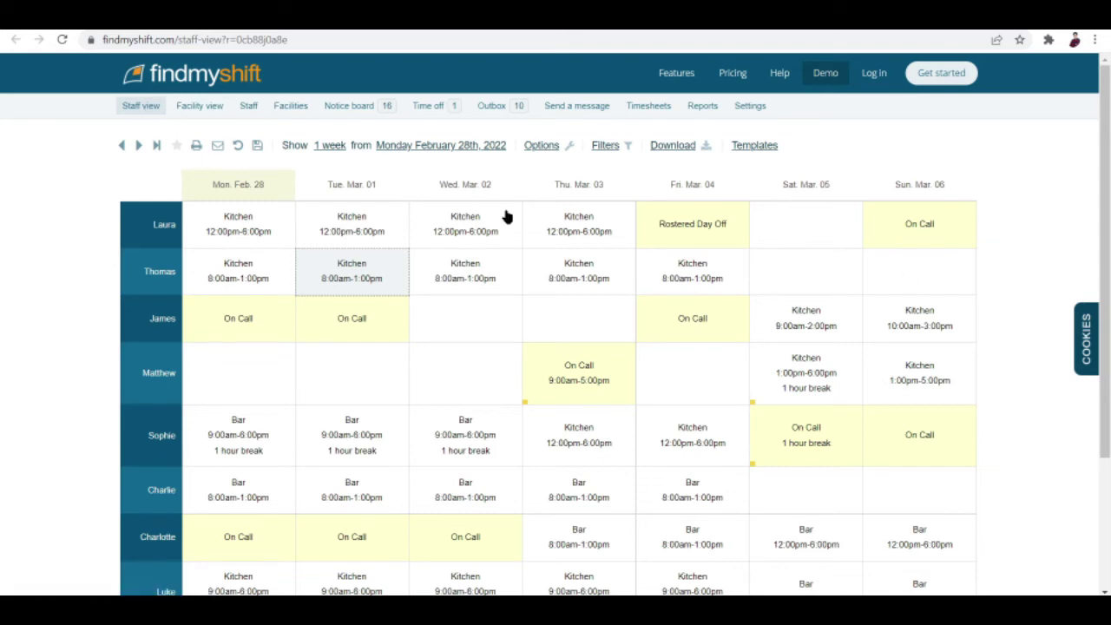
Switch the roster to Facility view, discarding unsaved changes, and scroll through the facility groups.
scroll(761, 324, down, 2)
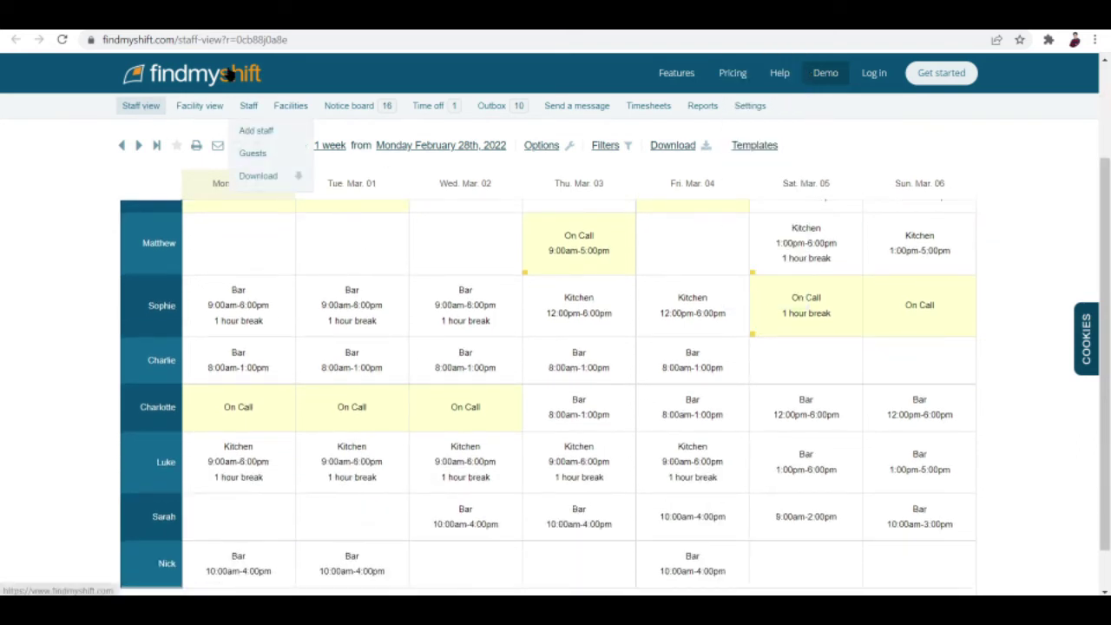
click(196, 105)
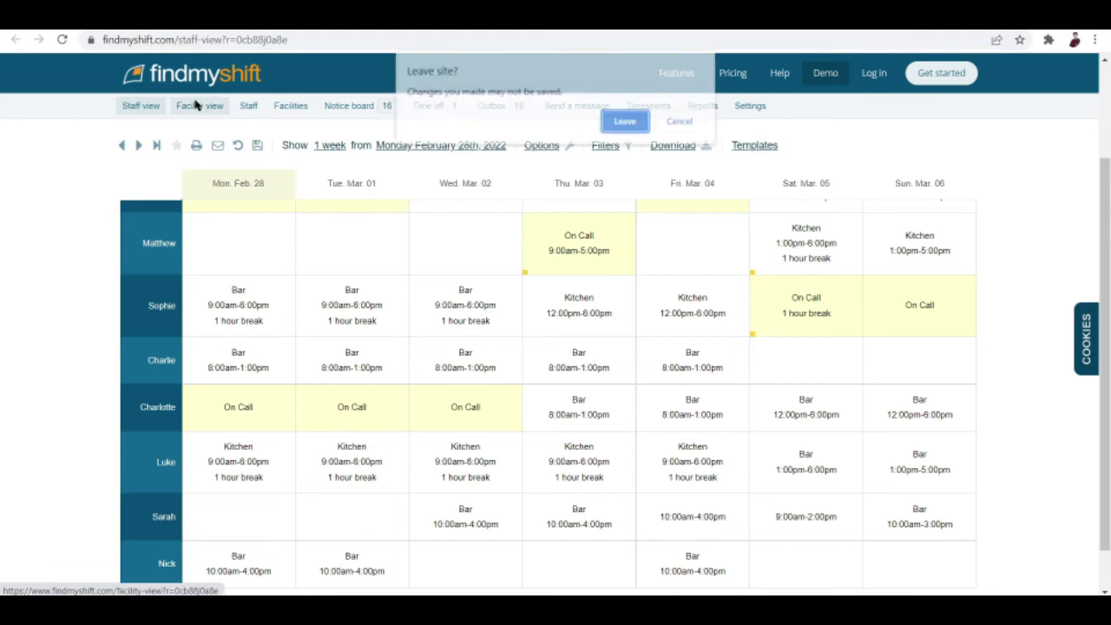
click(622, 123)
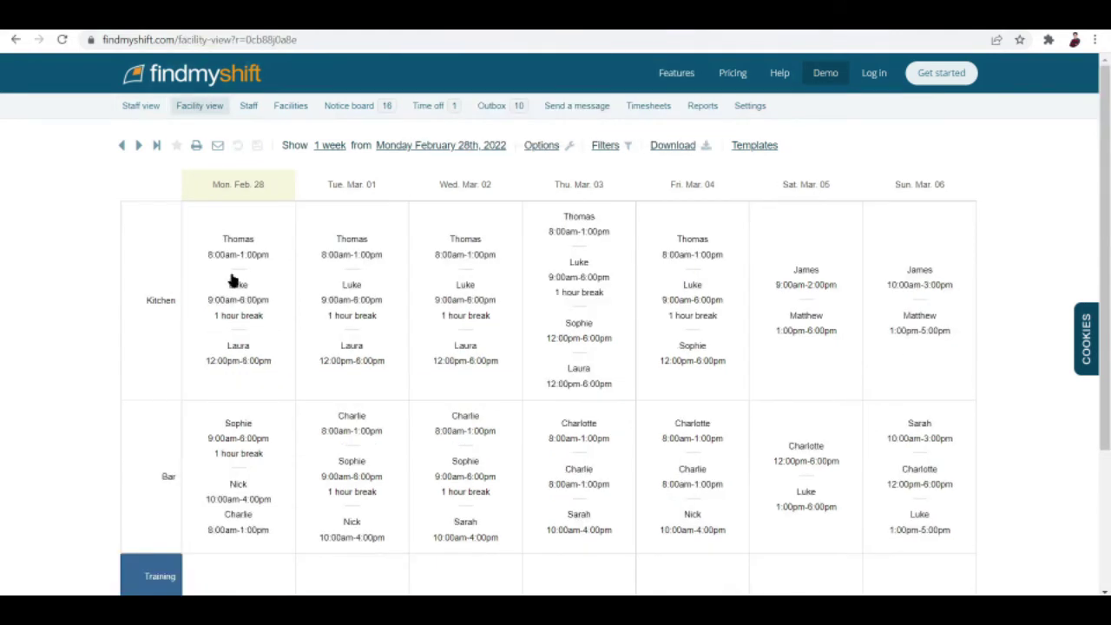
scroll(310, 409, down, 2)
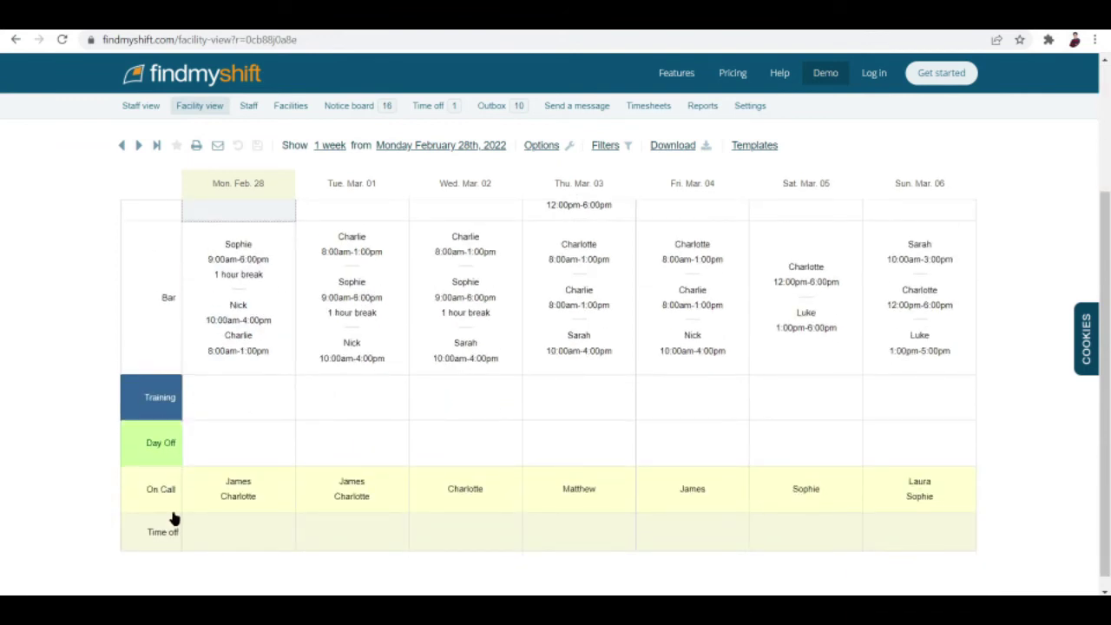
scroll(286, 469, up, 2)
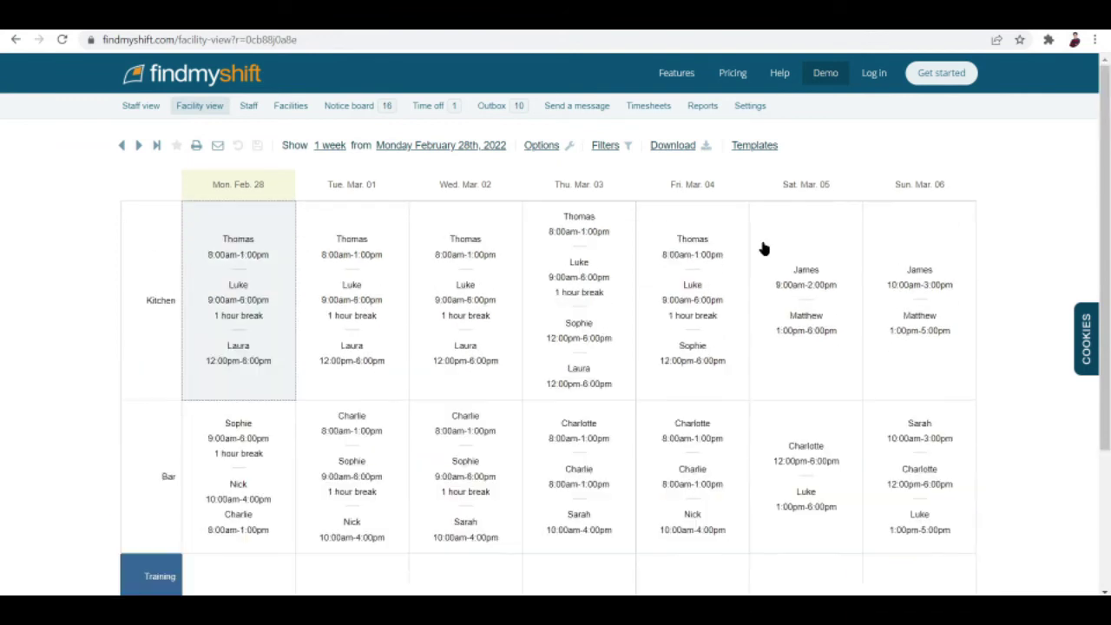
Look over the Staff list, then go to the Facilities list of Kitchen, Bar, Training, Day Off, On Call.
click(256, 114)
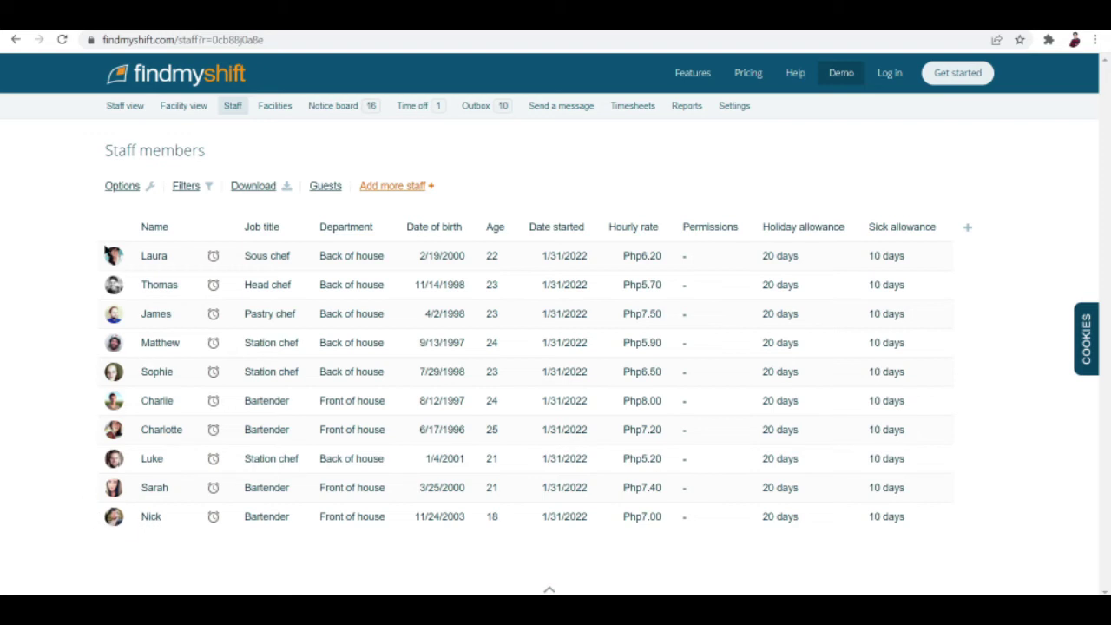
mouse_move(108, 251)
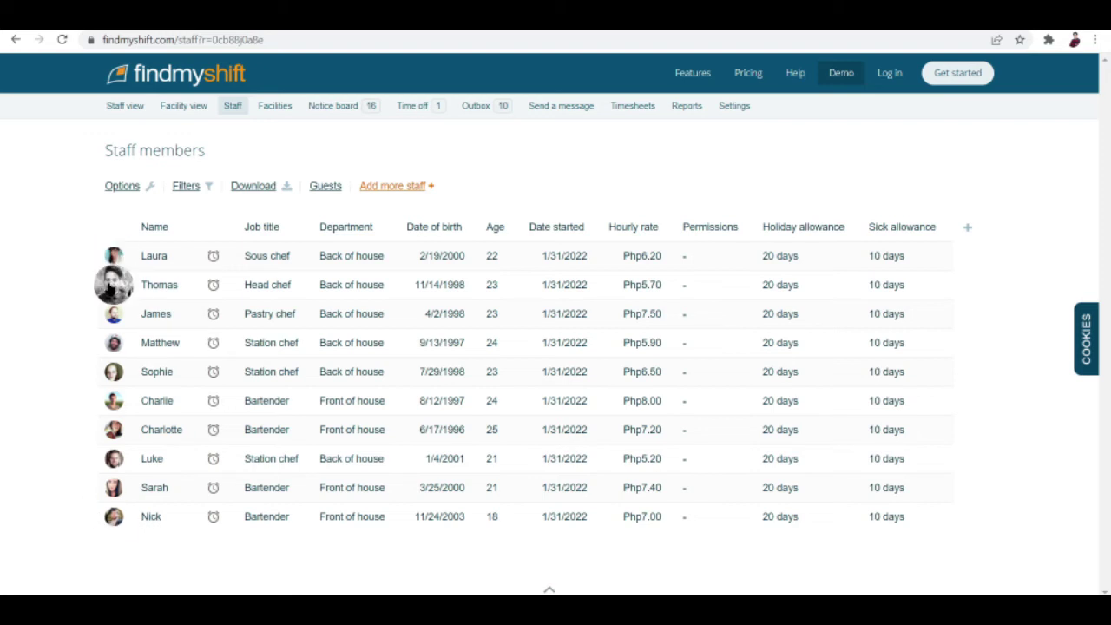
mouse_move(113, 313)
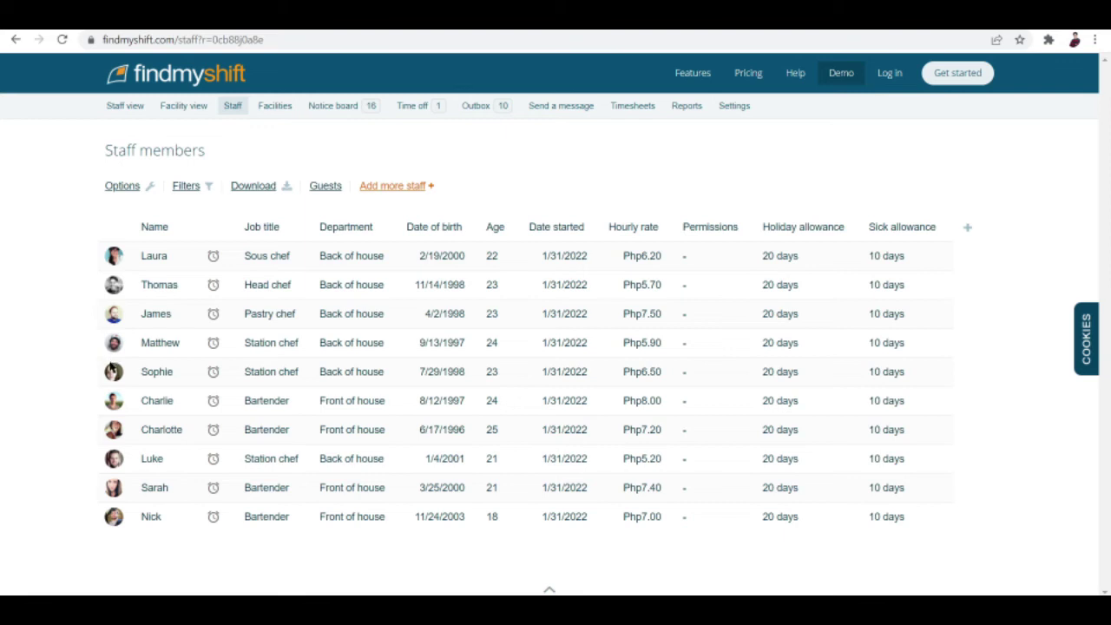
mouse_move(113, 429)
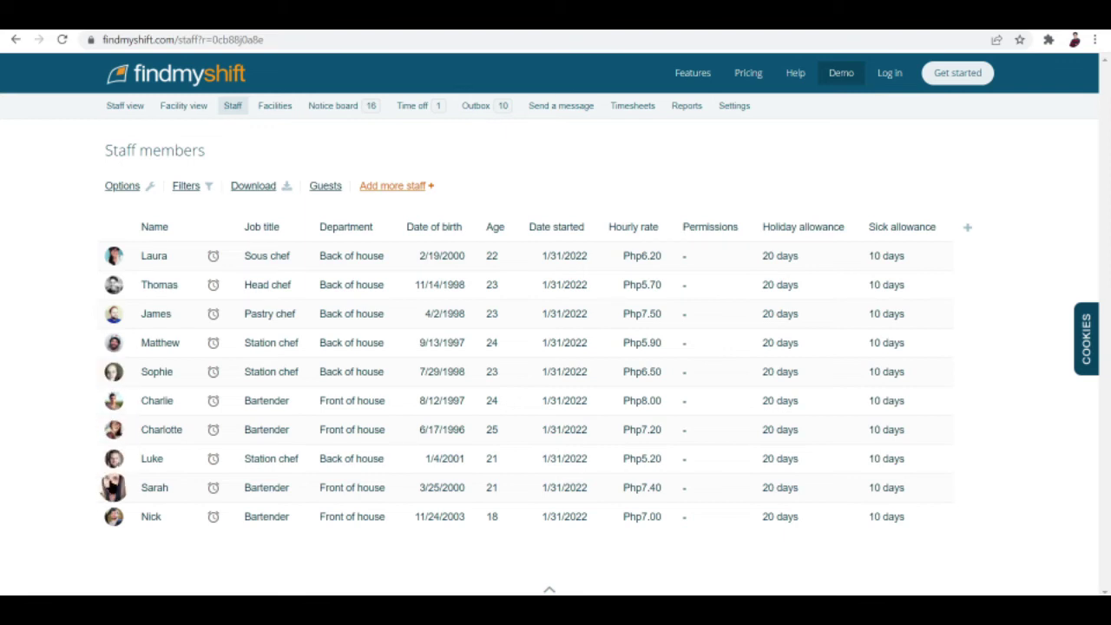
click(275, 111)
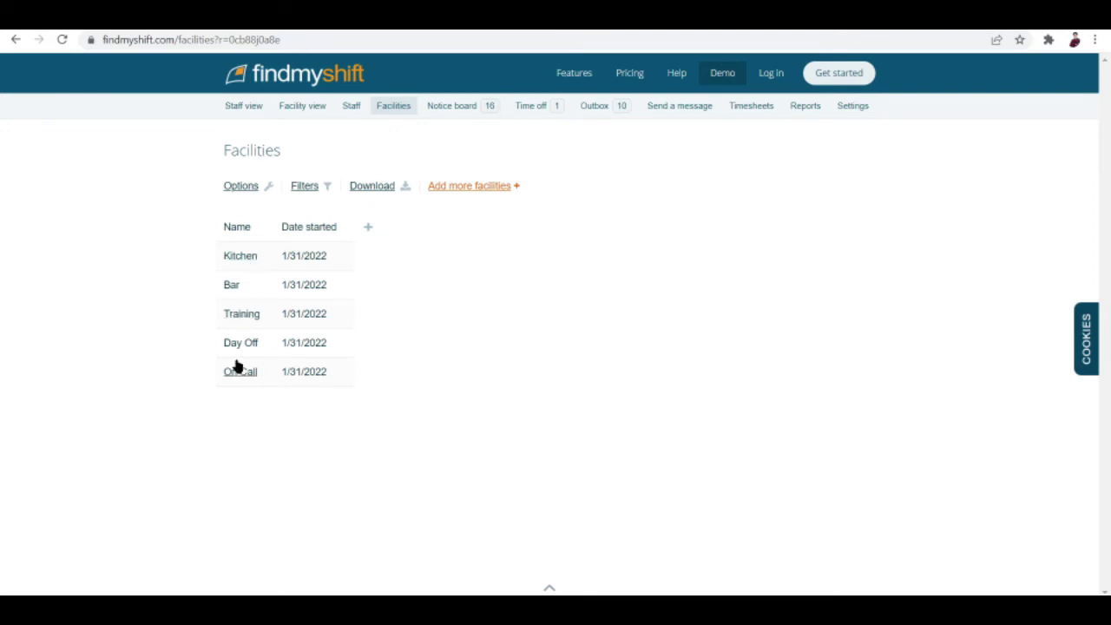
Open the Kitchen facility's editor showing its 1/31/2022 start date.
click(235, 258)
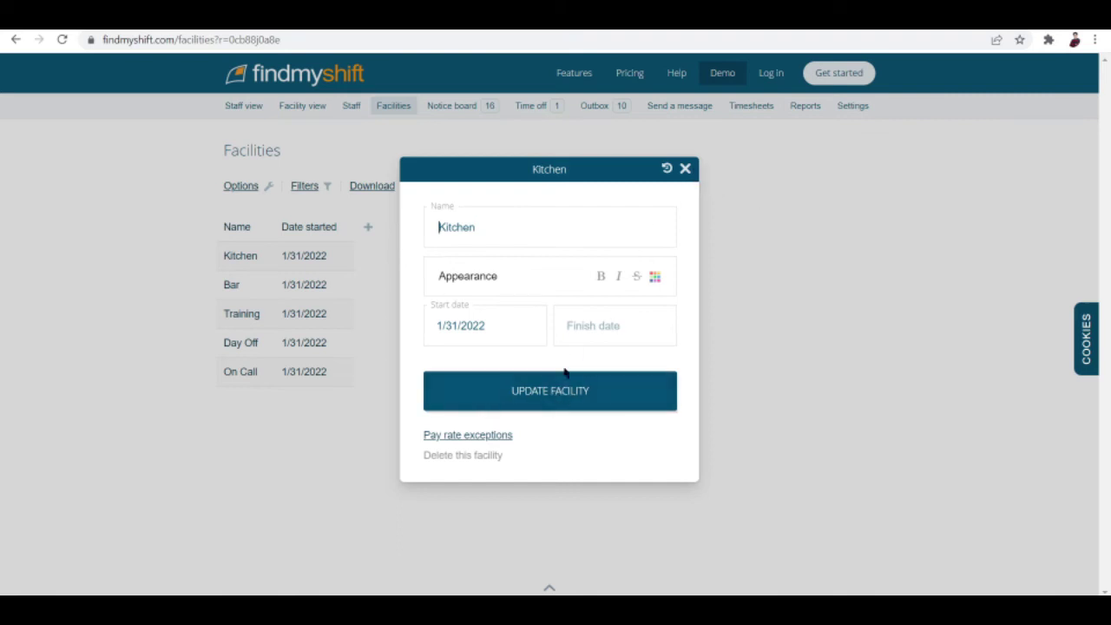
Close the Kitchen form, go to the Notice board, and open then cancel a new message.
click(684, 168)
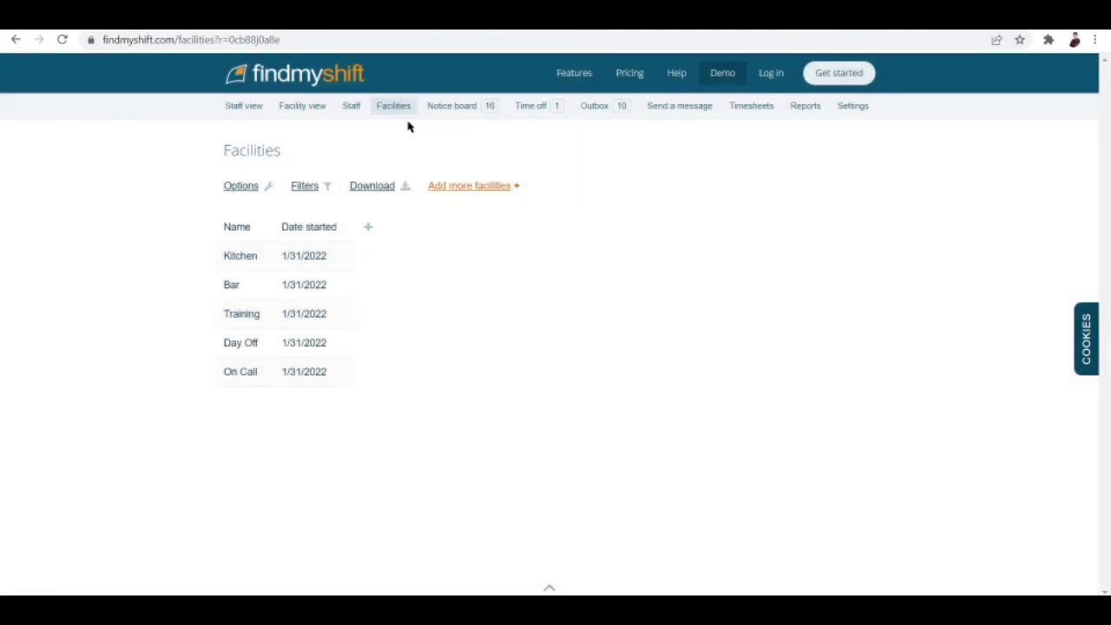
click(454, 107)
mouse_move(531, 106)
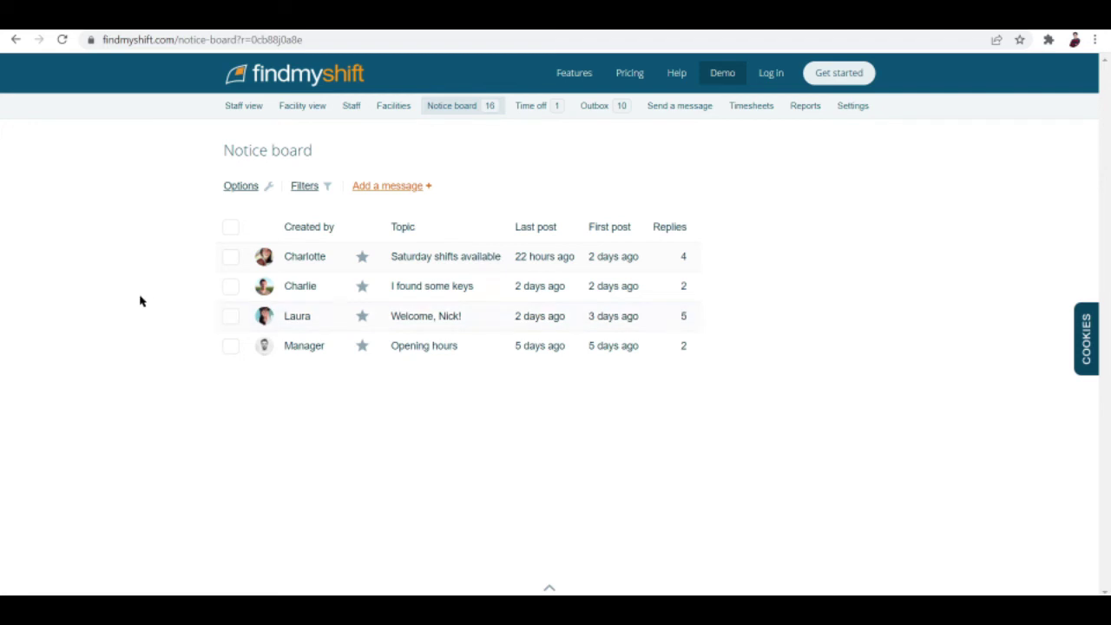
click(408, 187)
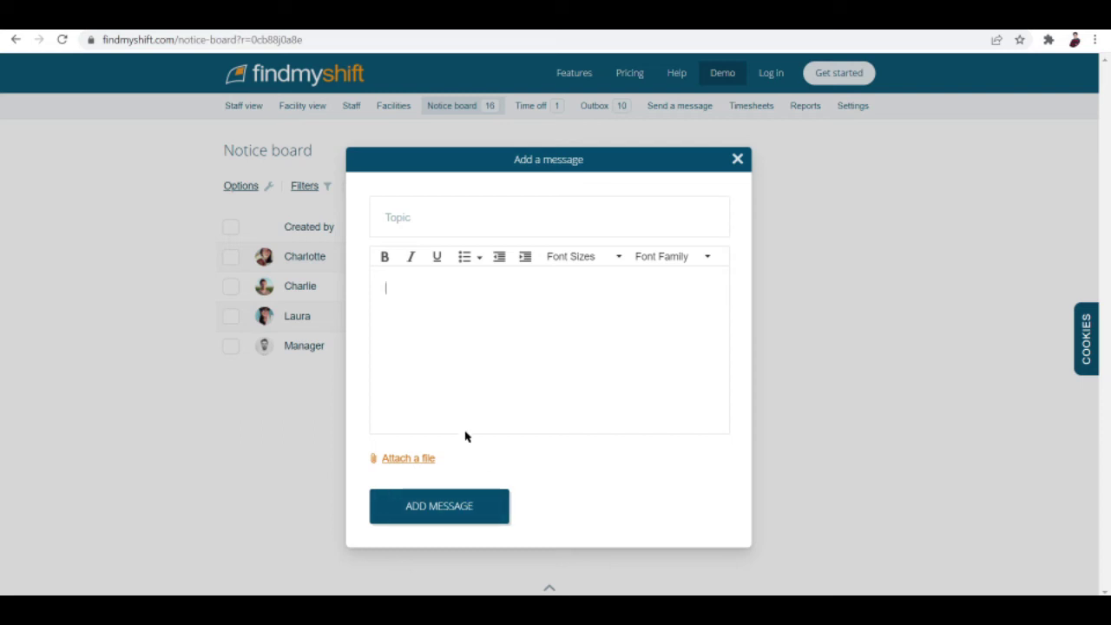
click(737, 159)
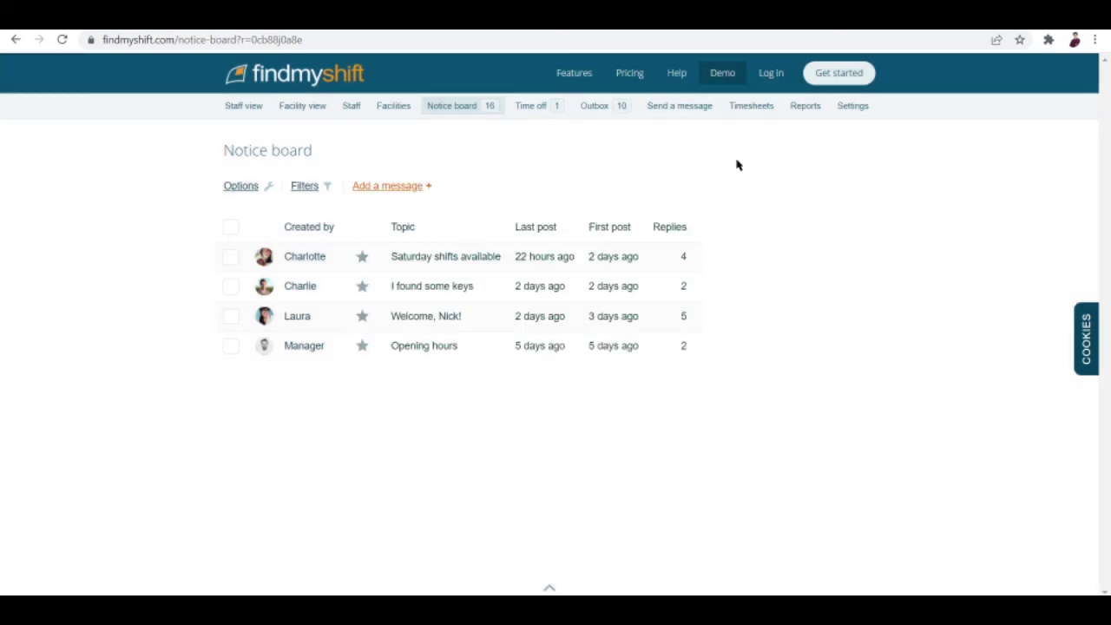
Go to the Time off records and open then close the Add time off form without saving.
click(521, 109)
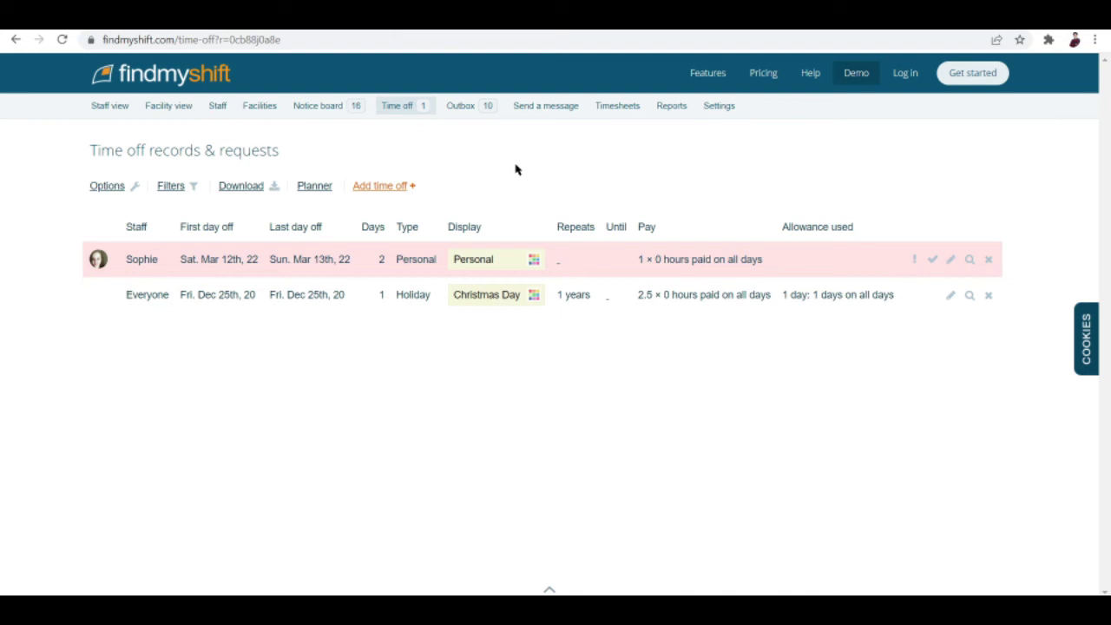
click(389, 191)
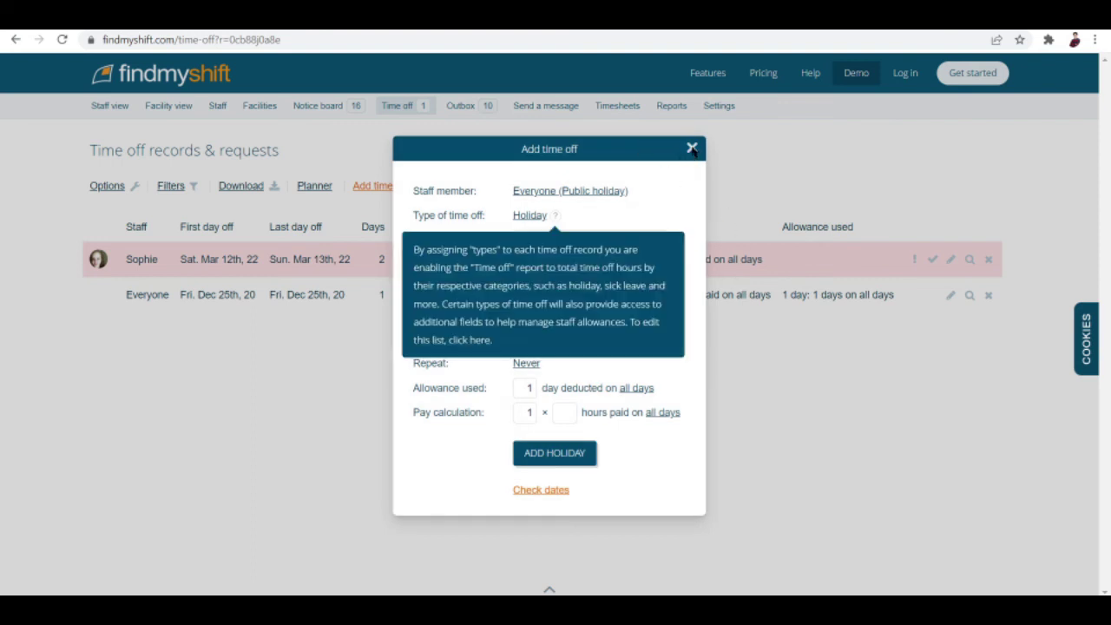
click(692, 149)
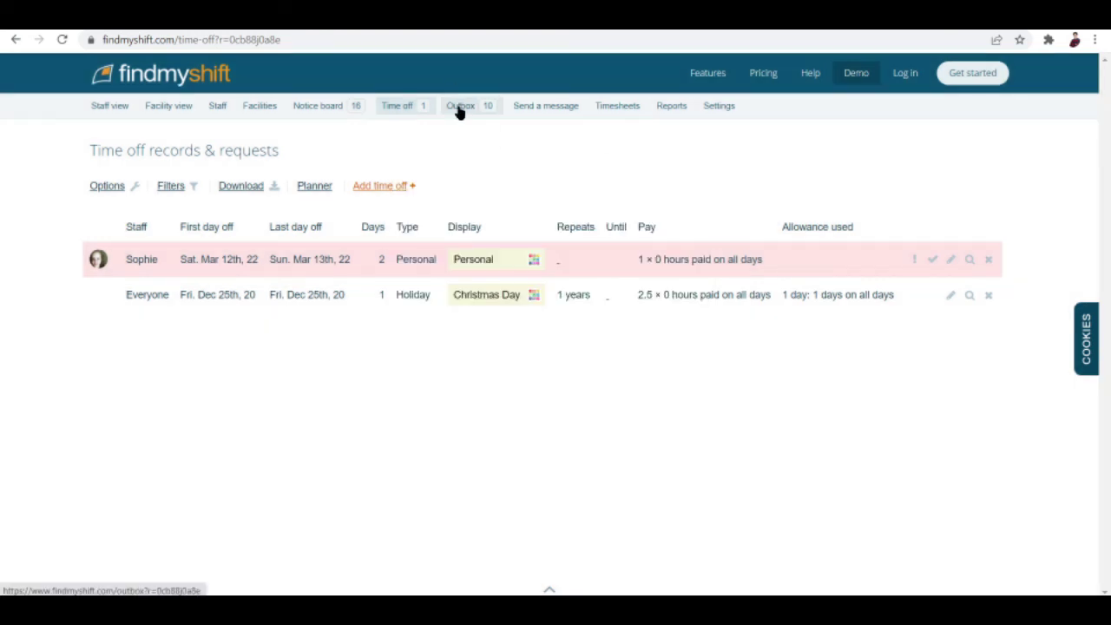
Review the Outbox's 10 queued 'You've been added to an online roster' messages.
click(460, 107)
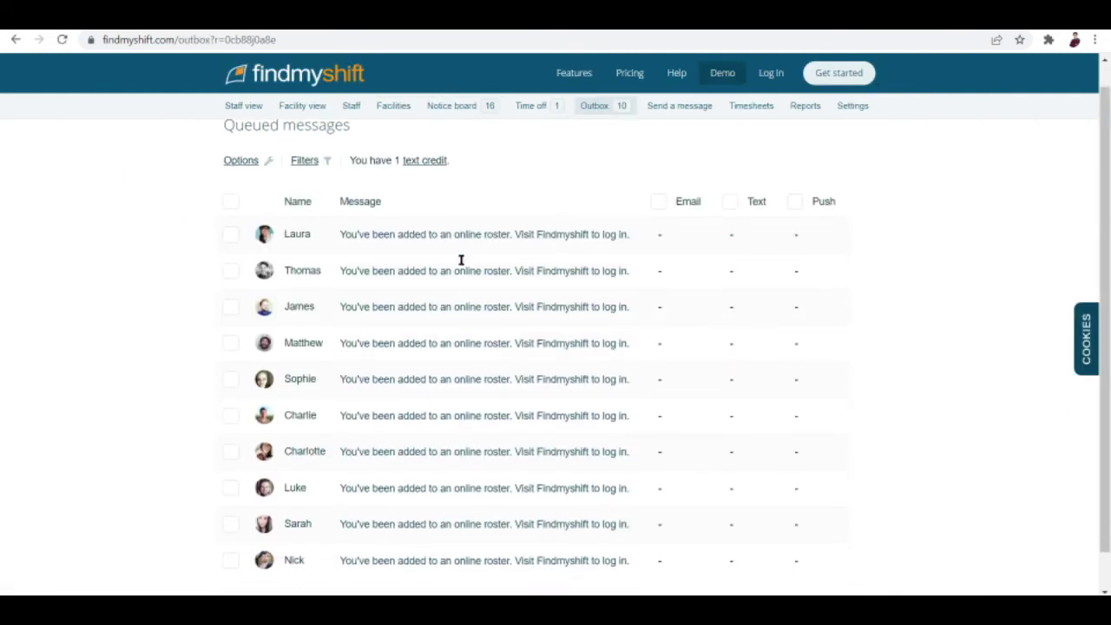
scroll(461, 260, down, 1)
scroll(461, 259, up, 1)
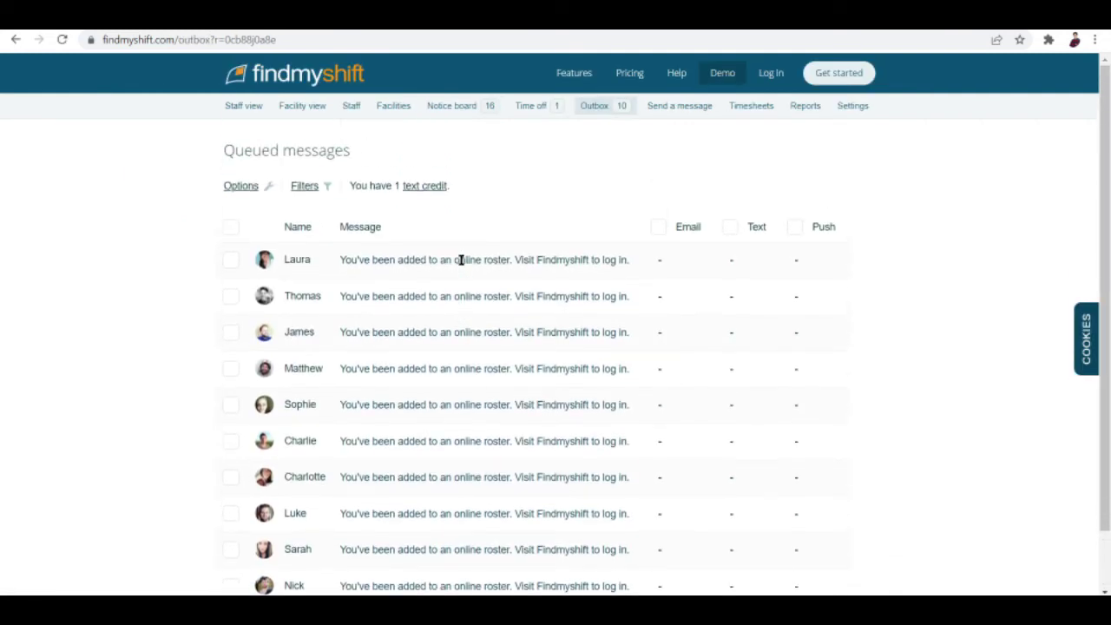
scroll(460, 259, down, 1)
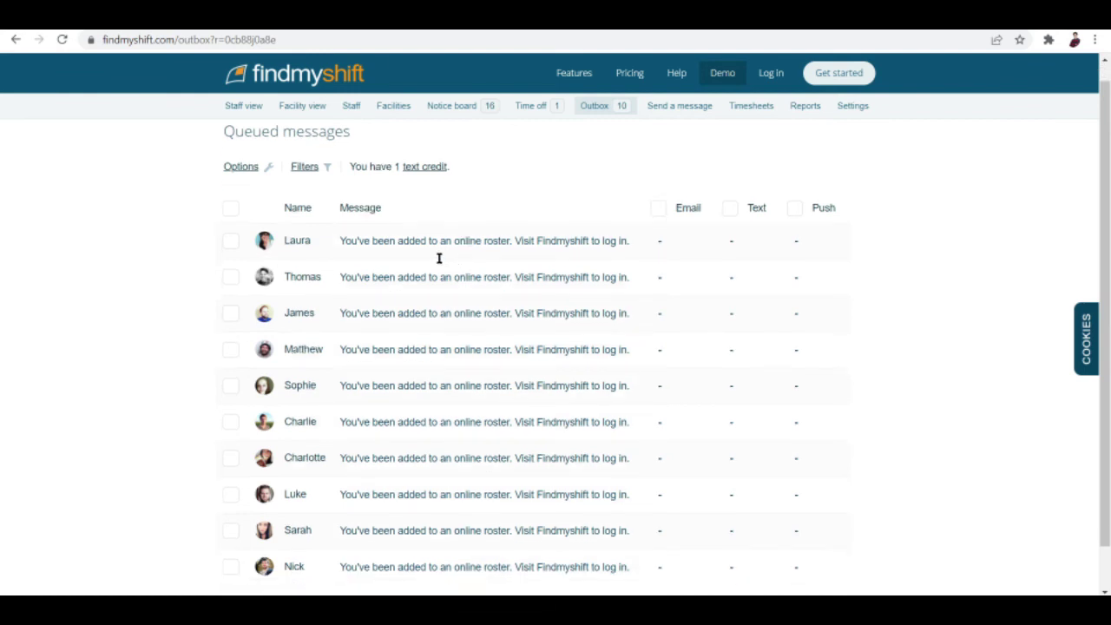
scroll(373, 266, down, 1)
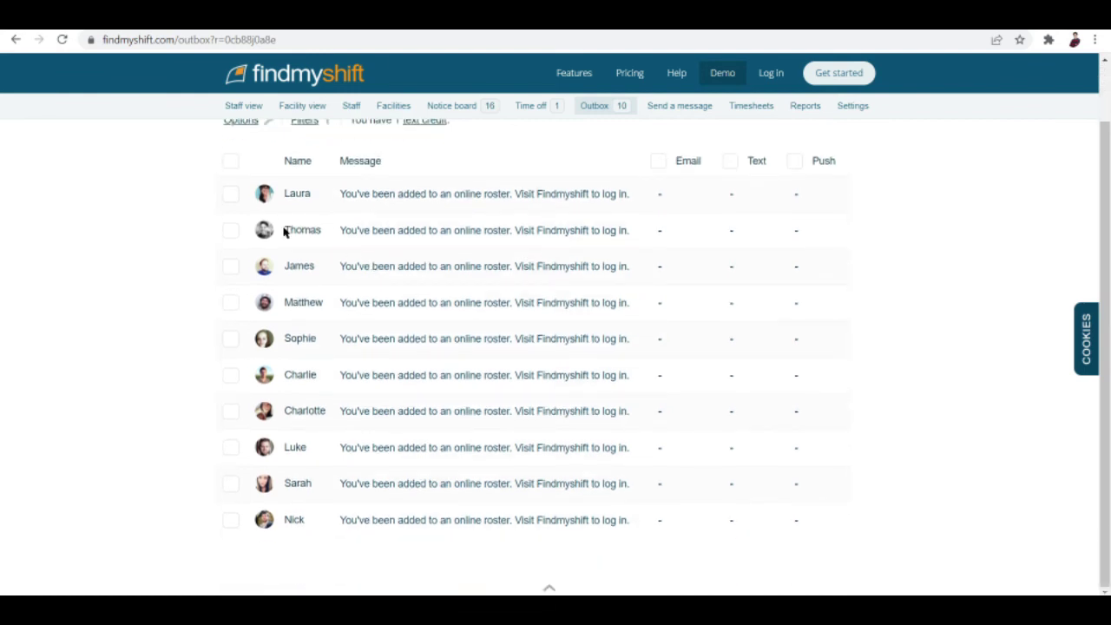
scroll(285, 231, up, 1)
scroll(312, 280, up, 1)
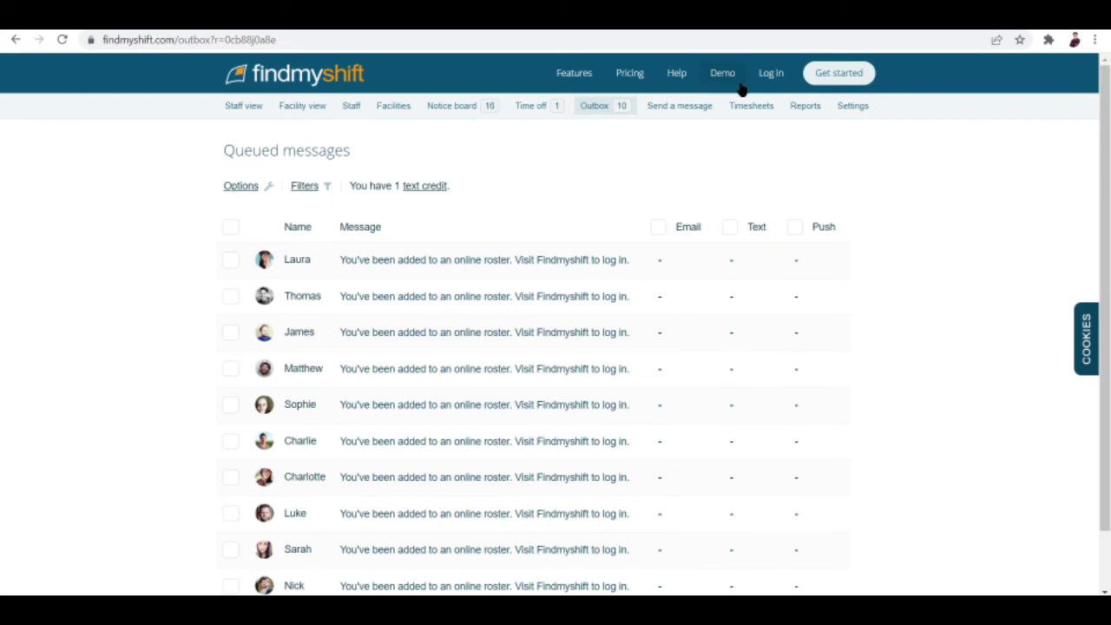
click(681, 108)
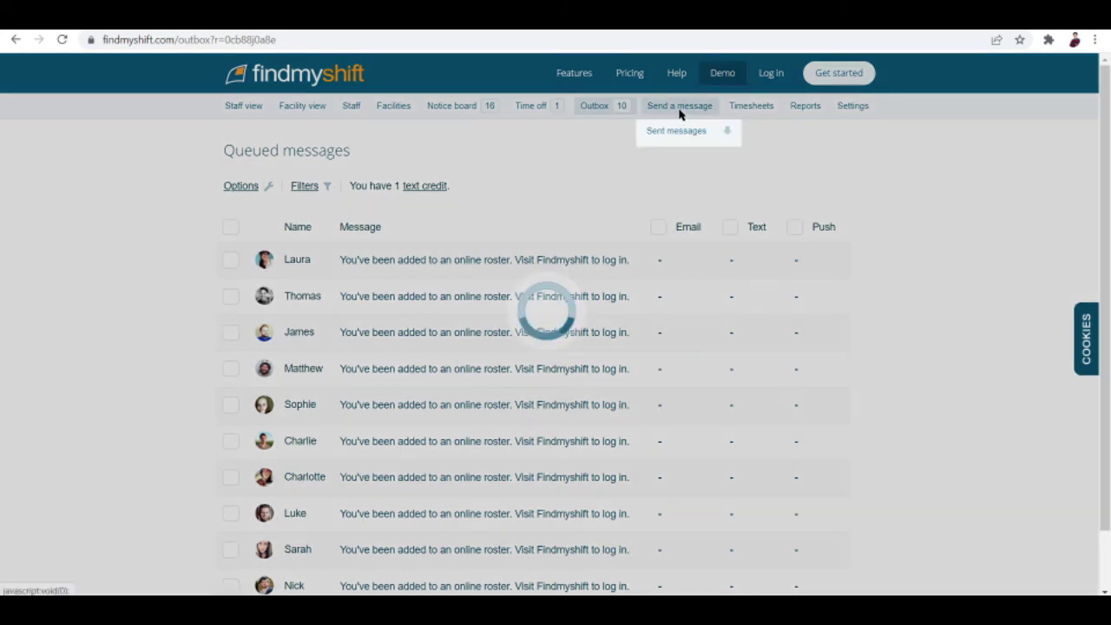
Tick the Text channel so the new message reaches all staff by text too.
click(487, 146)
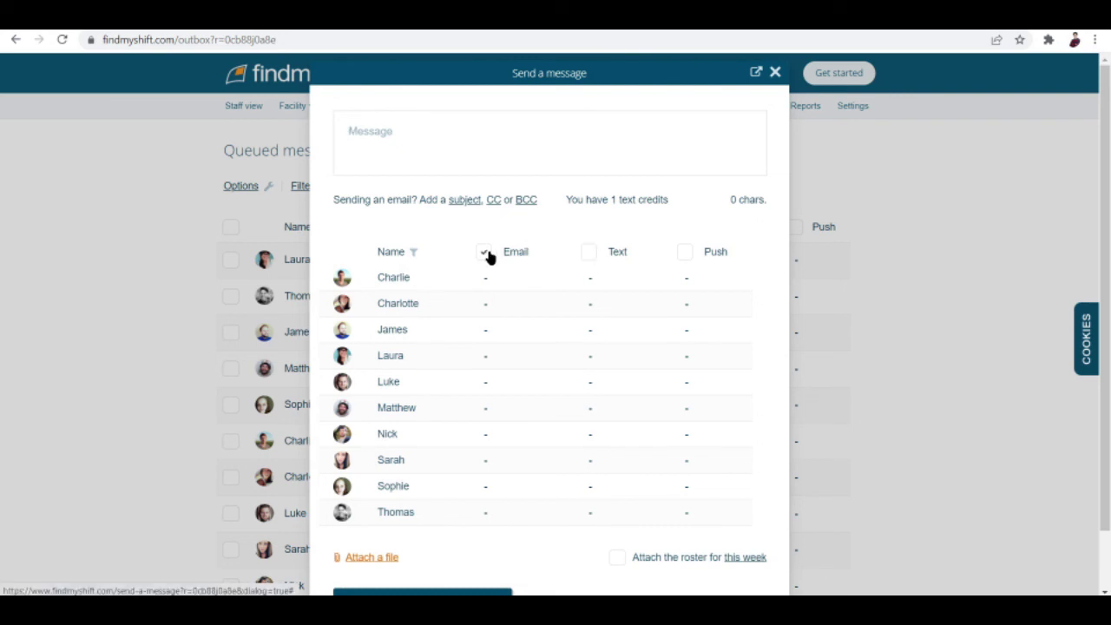
click(590, 252)
click(423, 144)
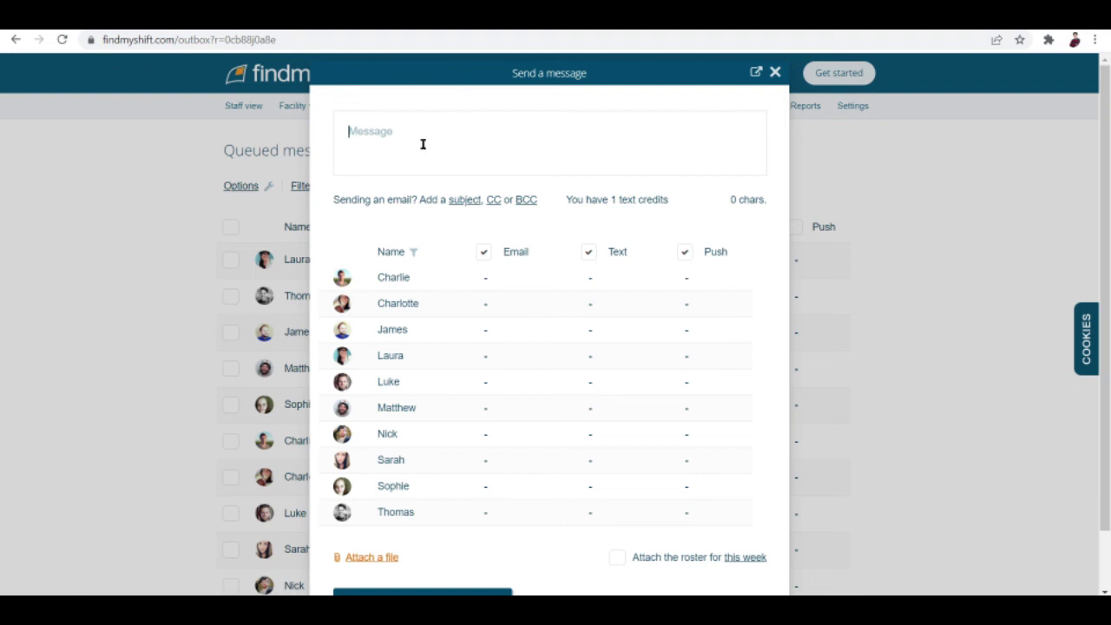
scroll(423, 144, down, 1)
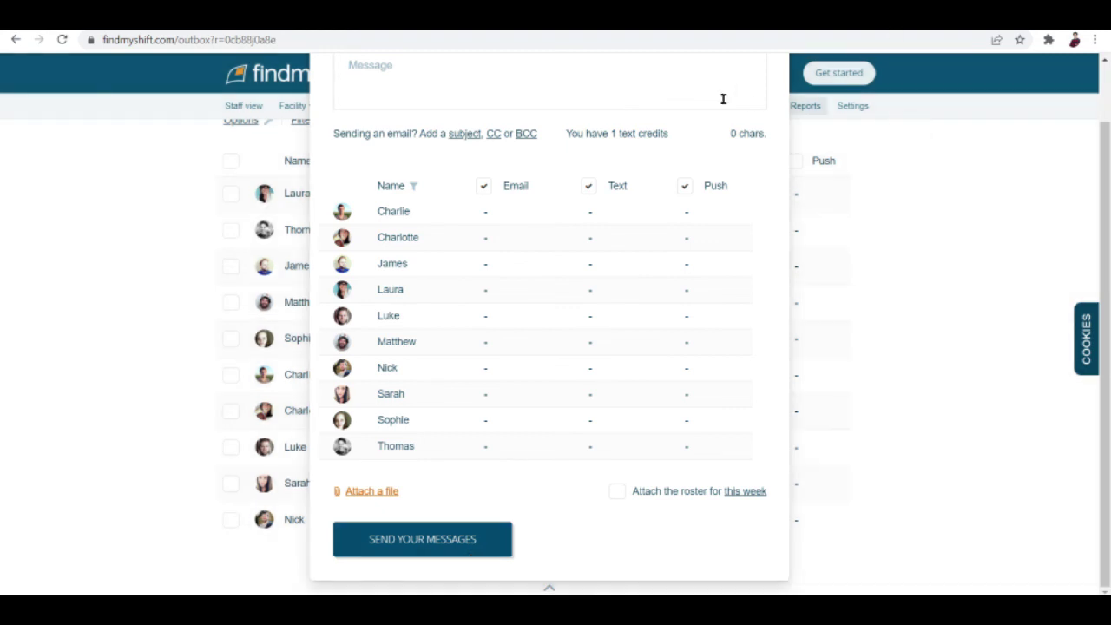
mouse_move(805, 105)
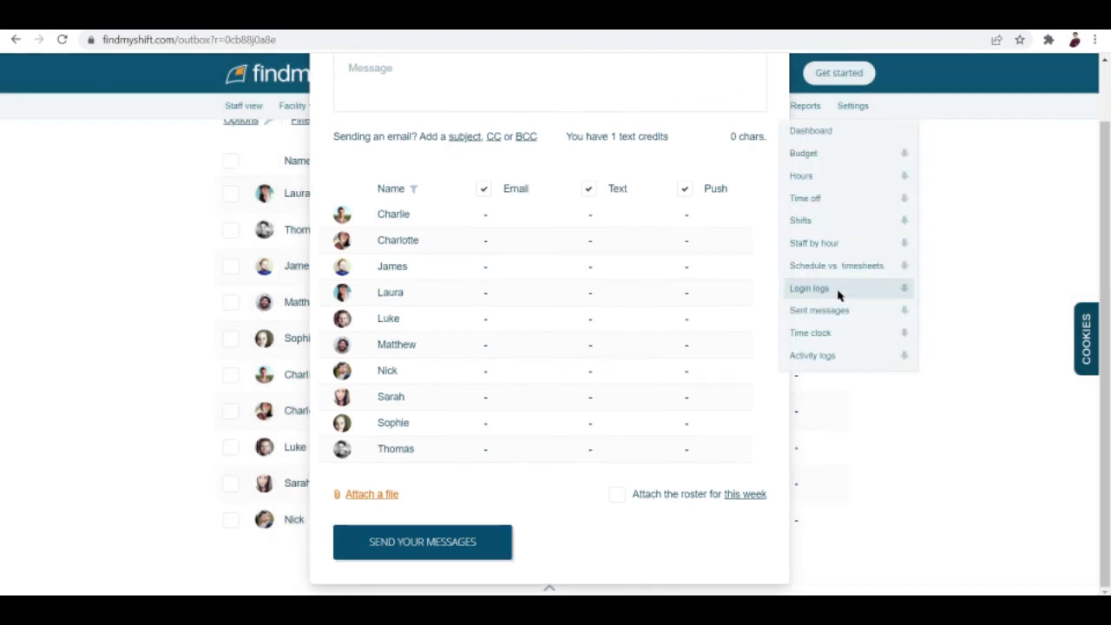
scroll(838, 295, up, 1)
Discard the unsent message and view Timesheets for the week starting Monday February 28th, 2022.
click(775, 74)
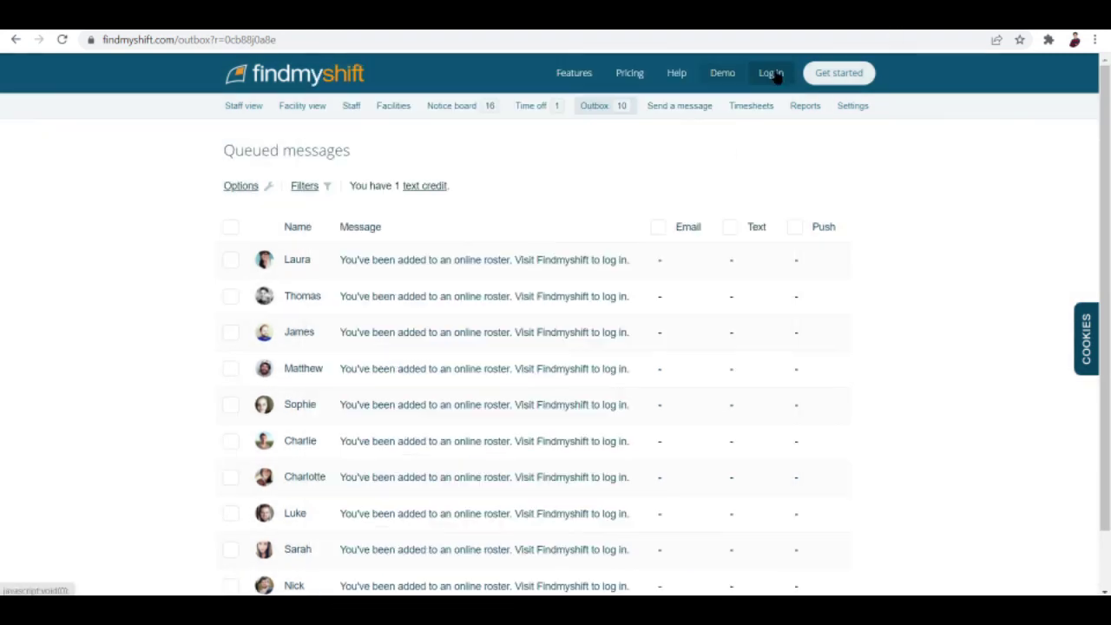
mouse_move(612, 91)
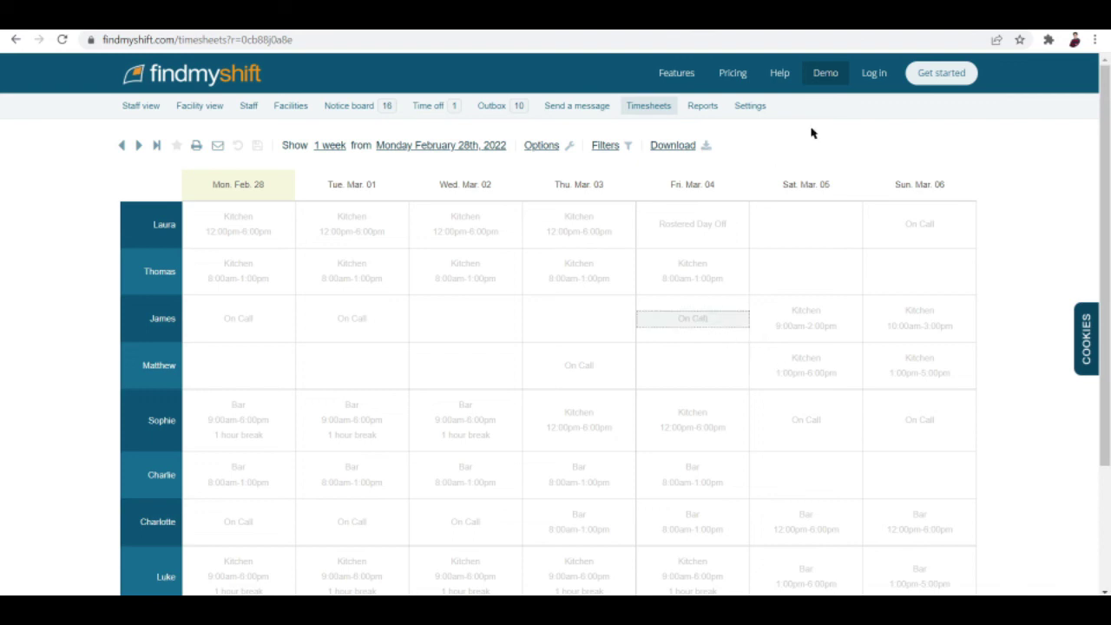
mouse_move(710, 110)
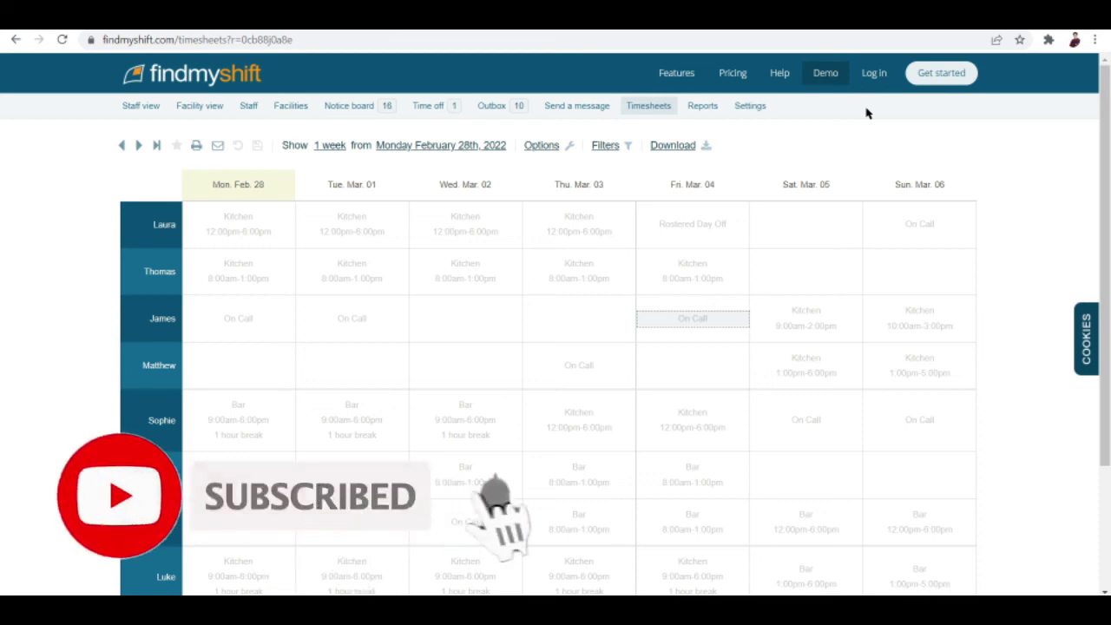
click(676, 73)
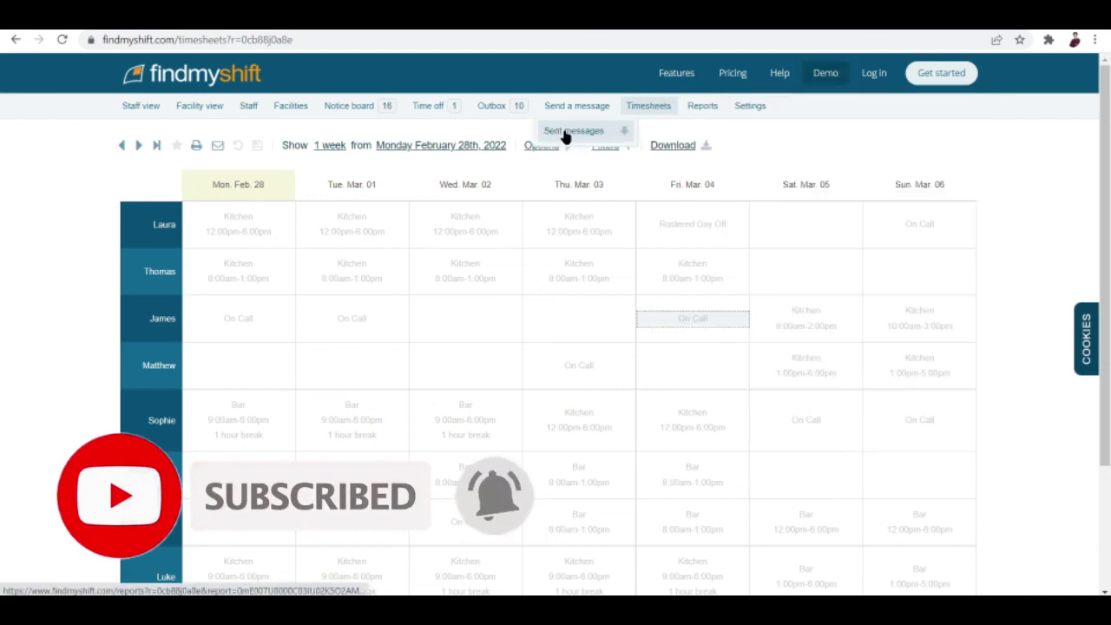